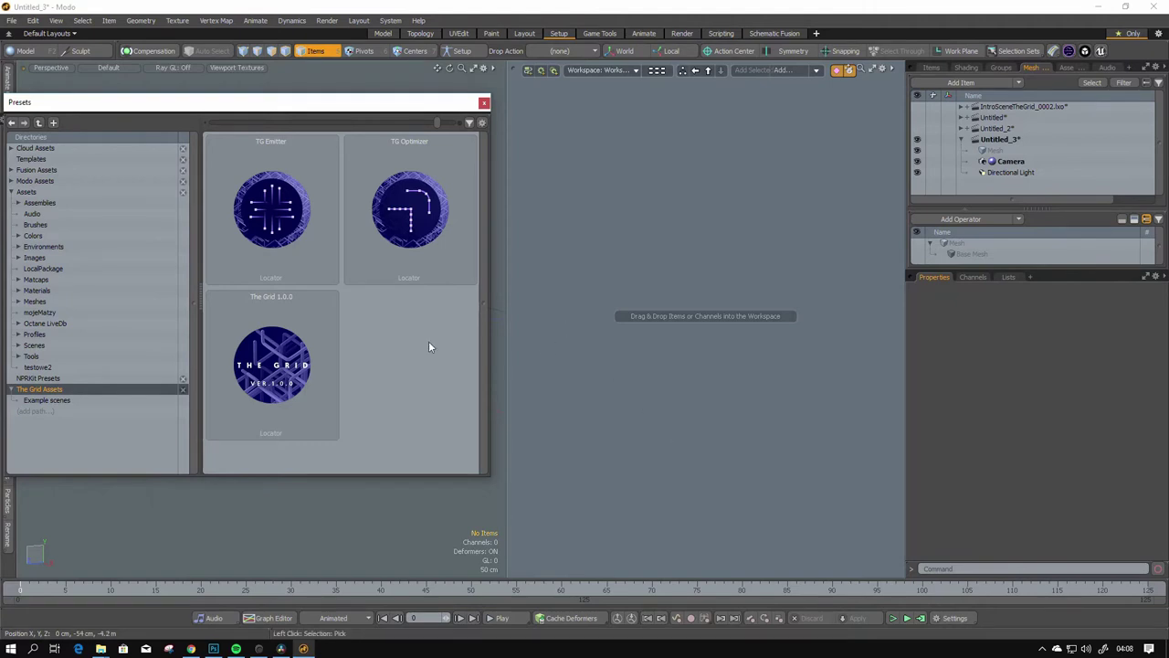
Step: Add The Grid 1.0.0, TG Emitter and TG Optimizer presets from The Grid Assets to the schematic workspace
click(52, 400)
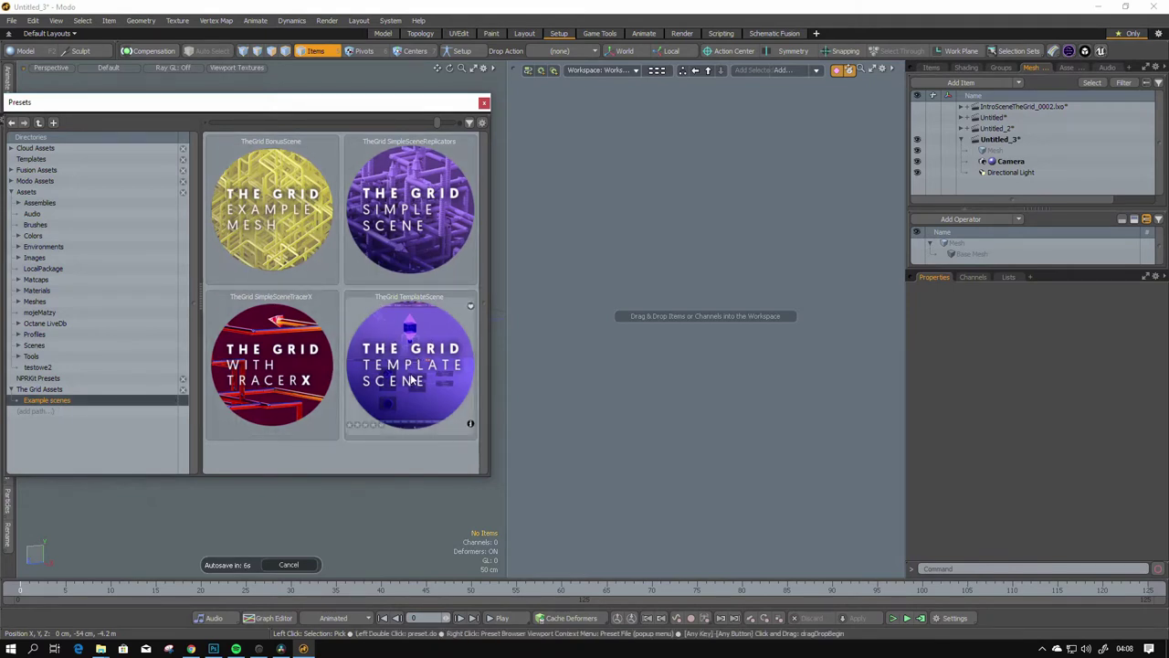
click(41, 389)
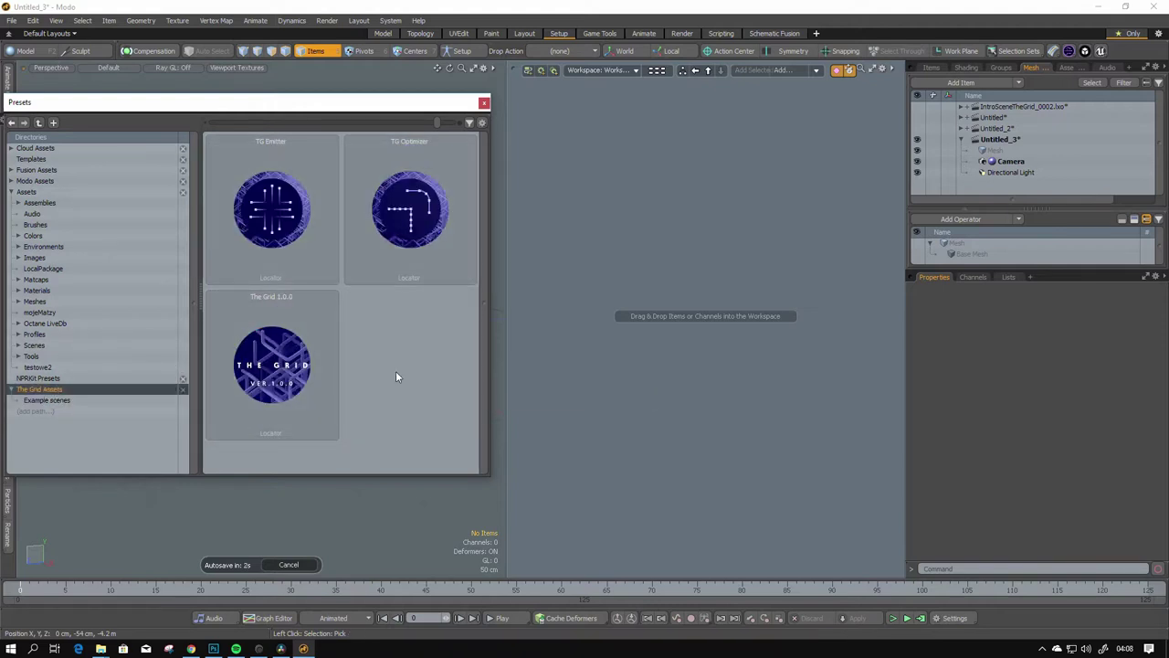
drag(274, 365, 608, 199)
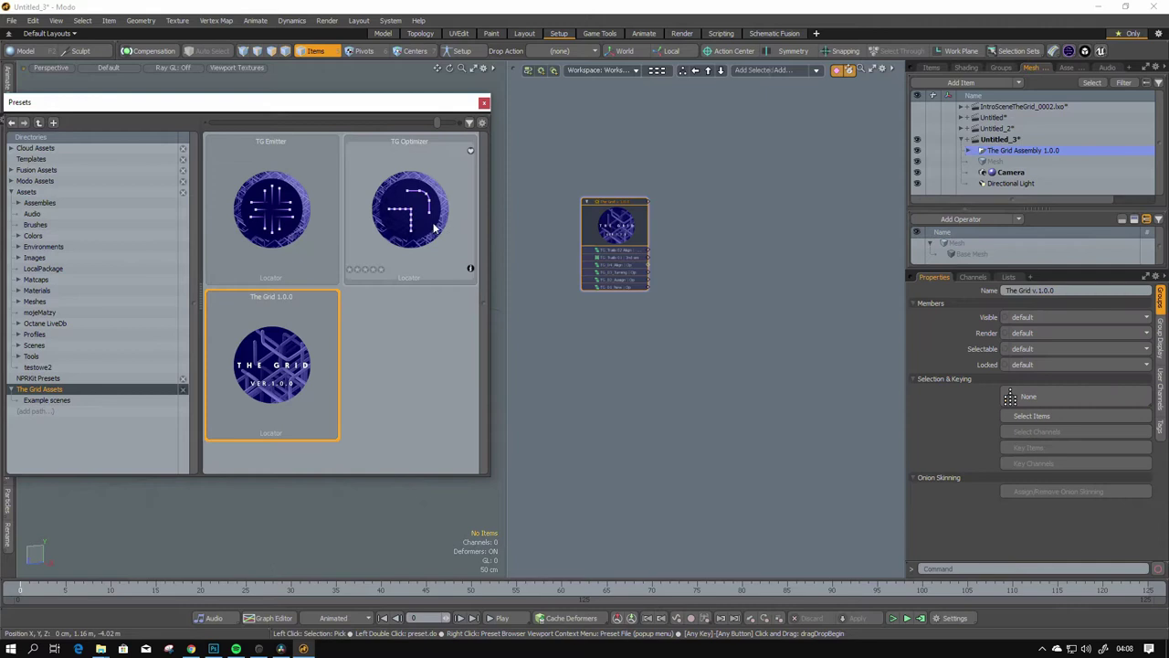
drag(270, 205, 635, 391)
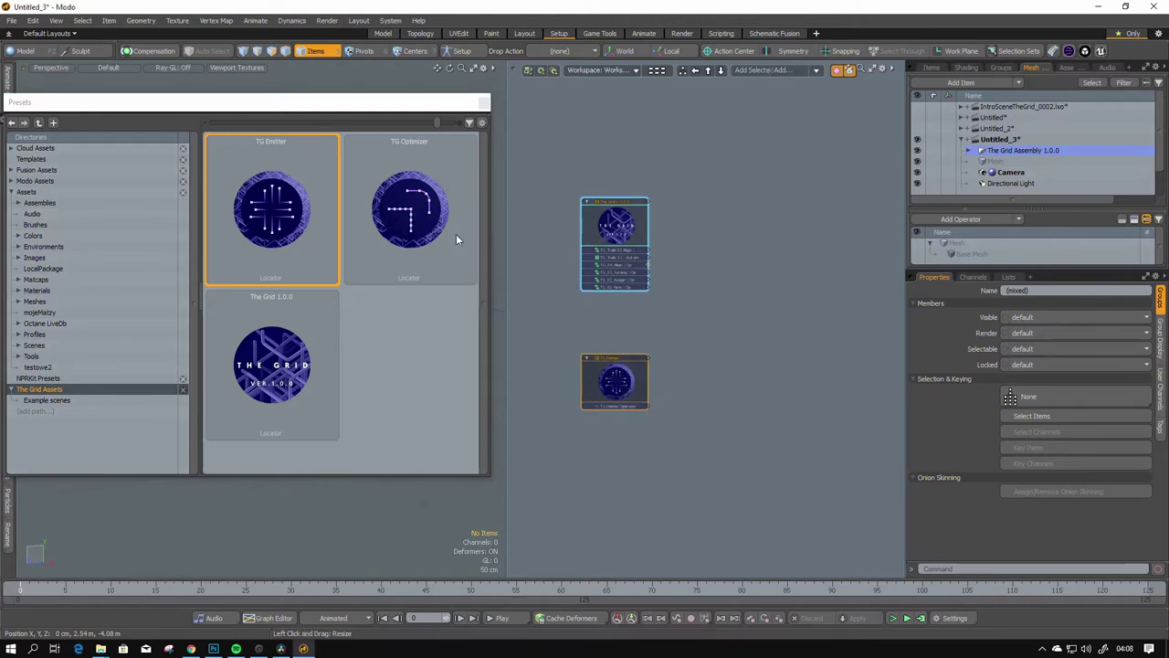
click(421, 270)
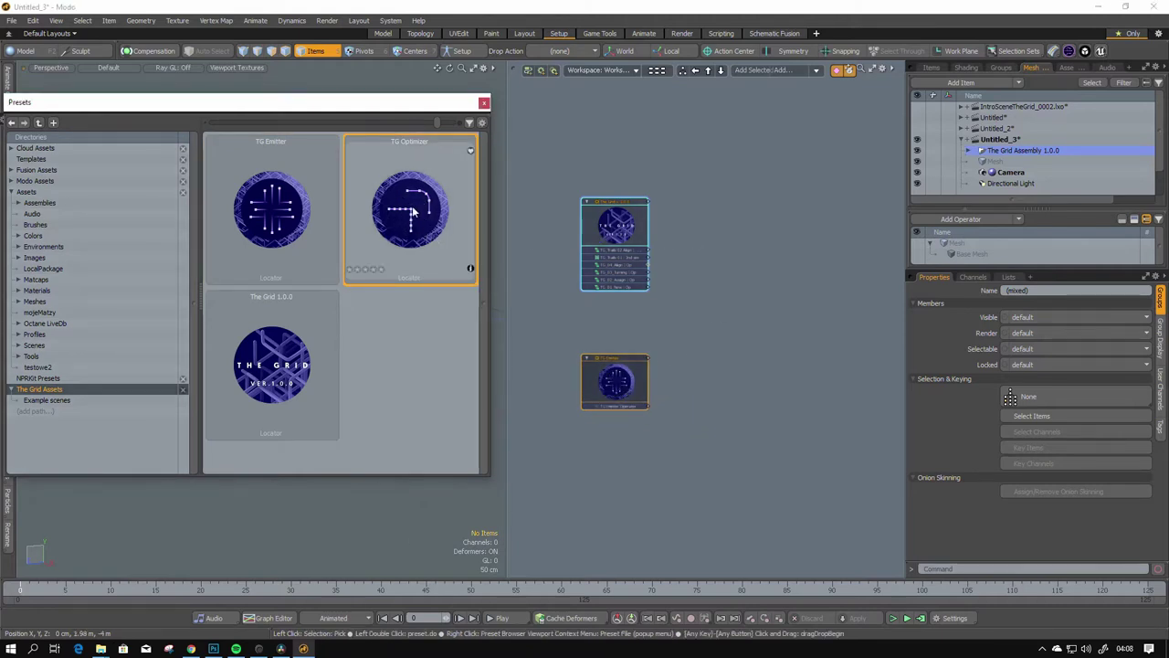
drag(413, 209, 776, 449)
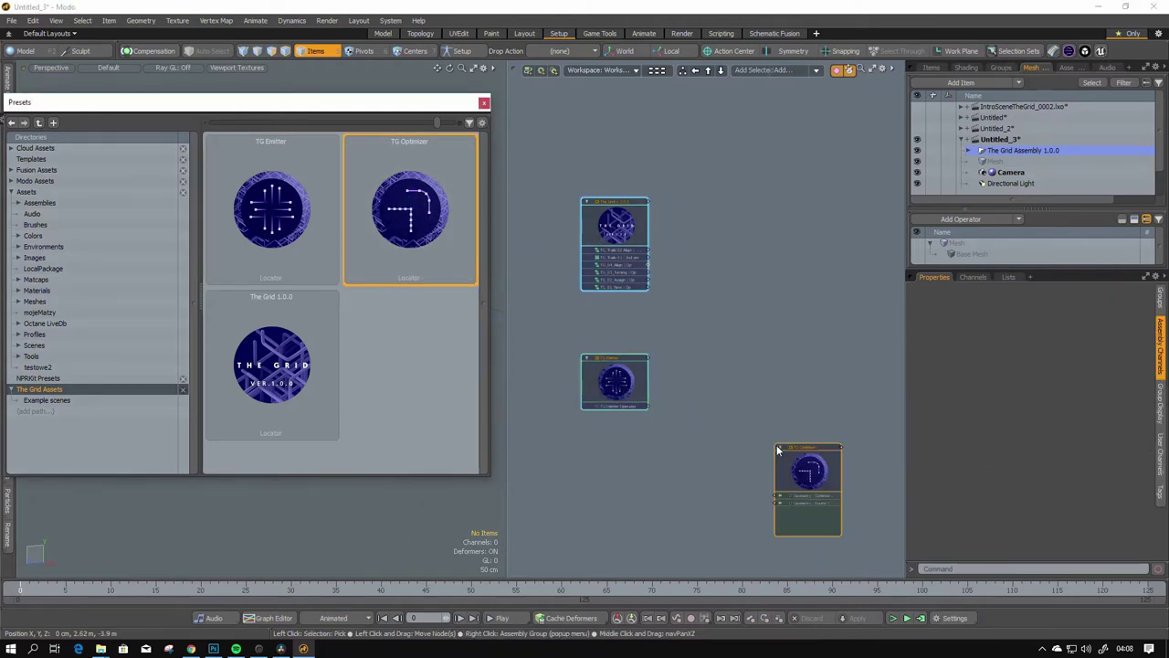
Step: Add the empty Mesh item to the schematic above the TG Optimizer node and close the preset browser
scroll(1023, 169, down, 1)
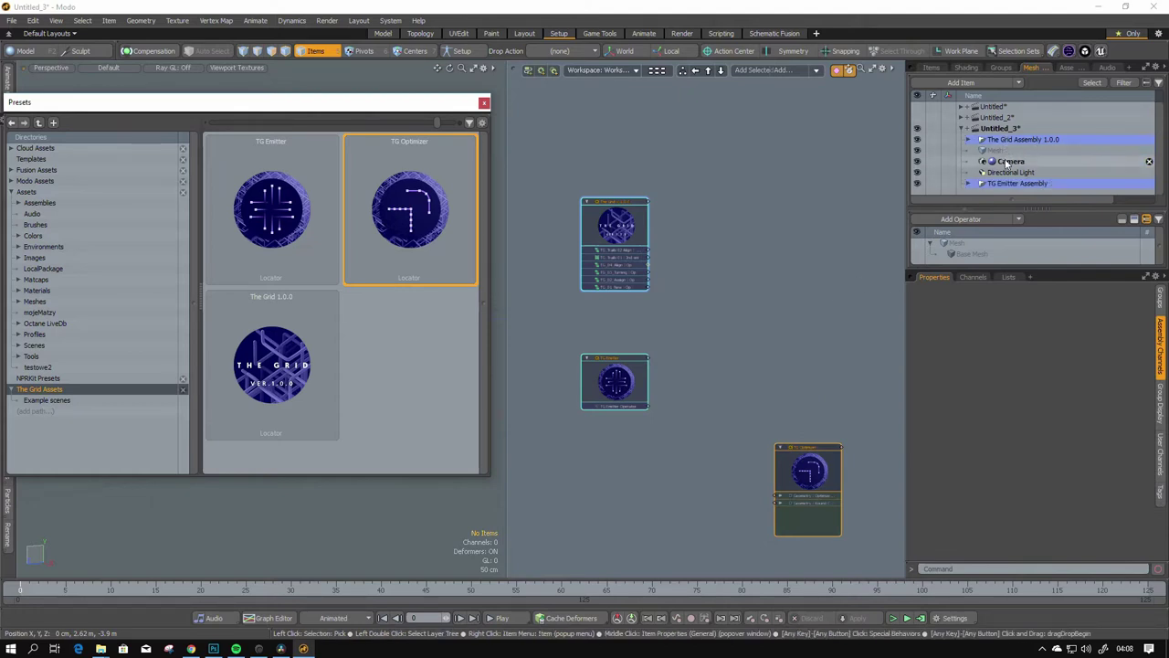
shift+click(1003, 183)
click(802, 269)
drag(977, 151, 812, 118)
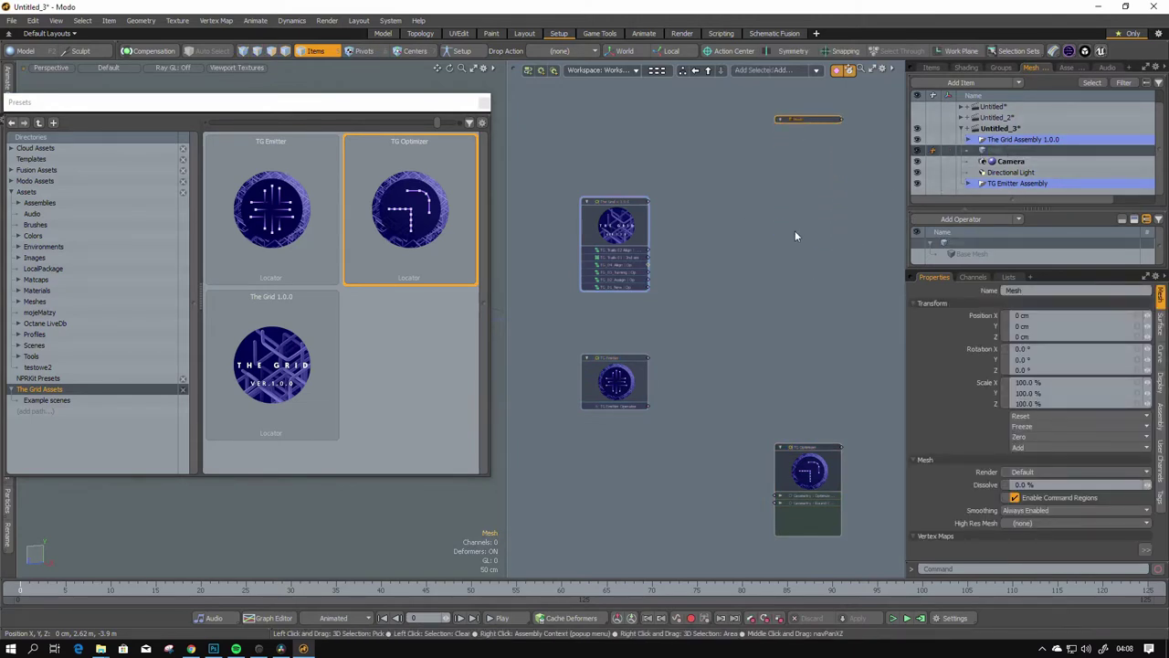
click(483, 102)
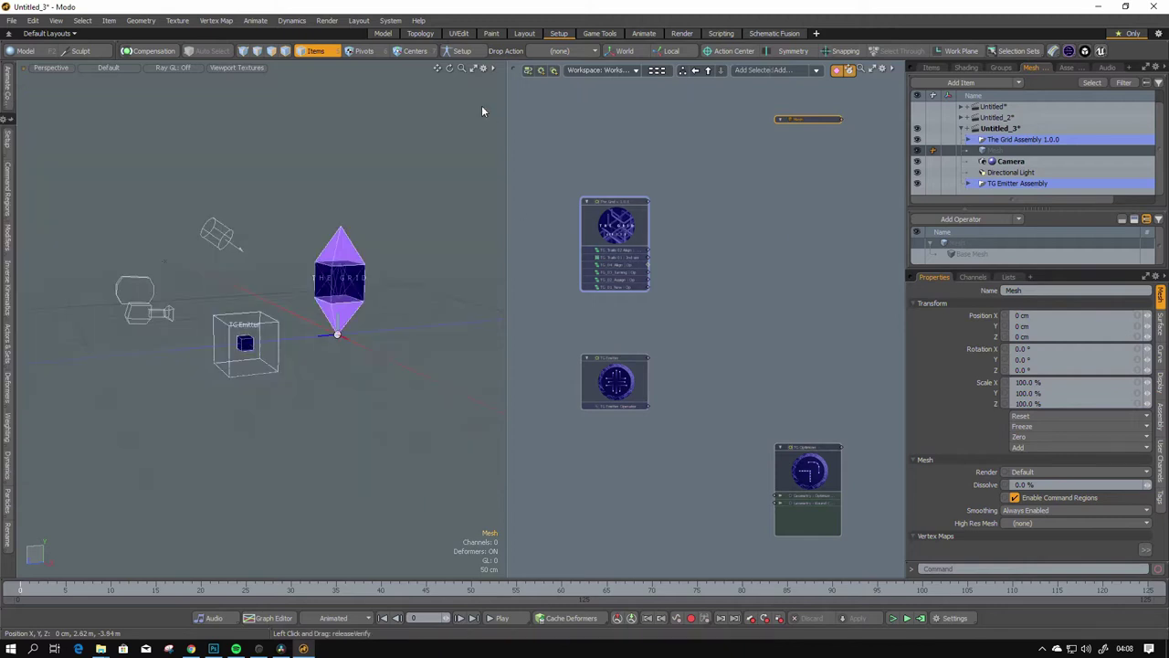
Step: Run The Grid's Automatic setup script and arrange the two resulting simulation nodes so they no longer overlap
alt+drag(744, 285, 741, 278)
alt+shift+drag(405, 260, 406, 276)
ctrl+alt+drag(614, 268, 639, 269)
alt+drag(639, 269, 648, 297)
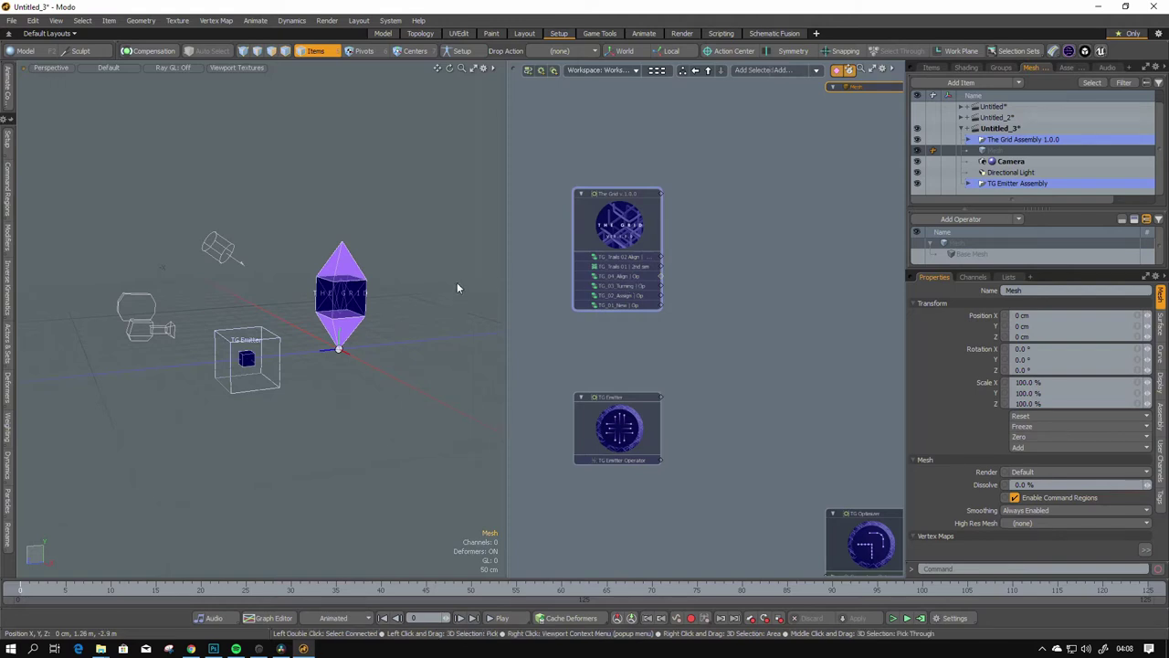
click(614, 225)
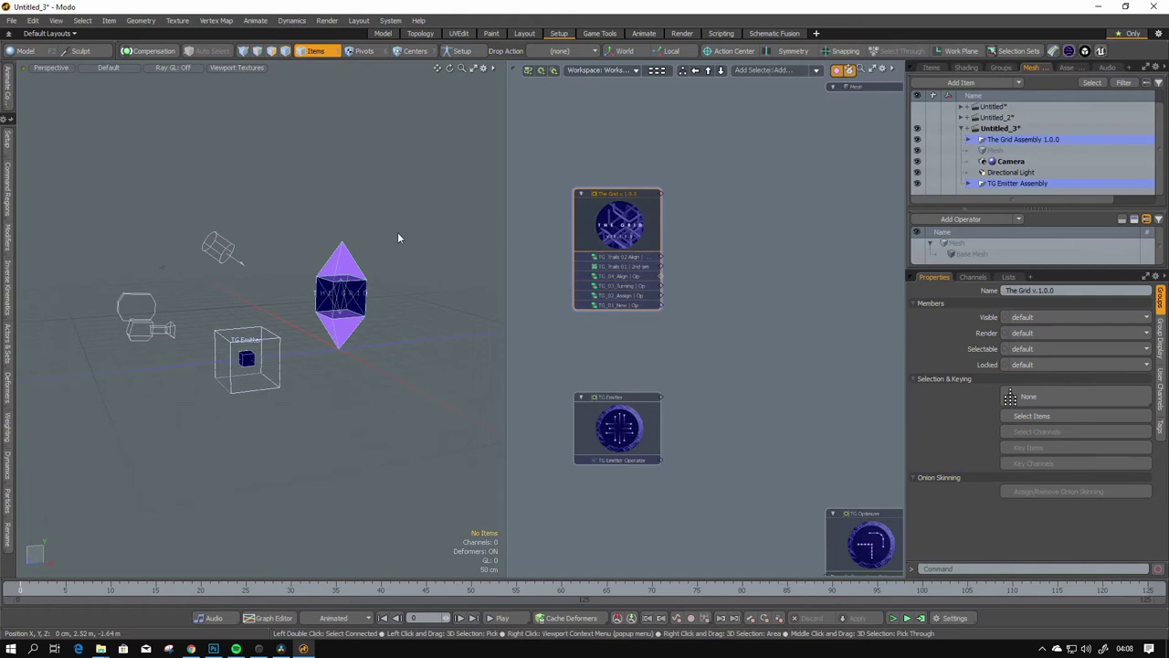
click(343, 265)
click(343, 244)
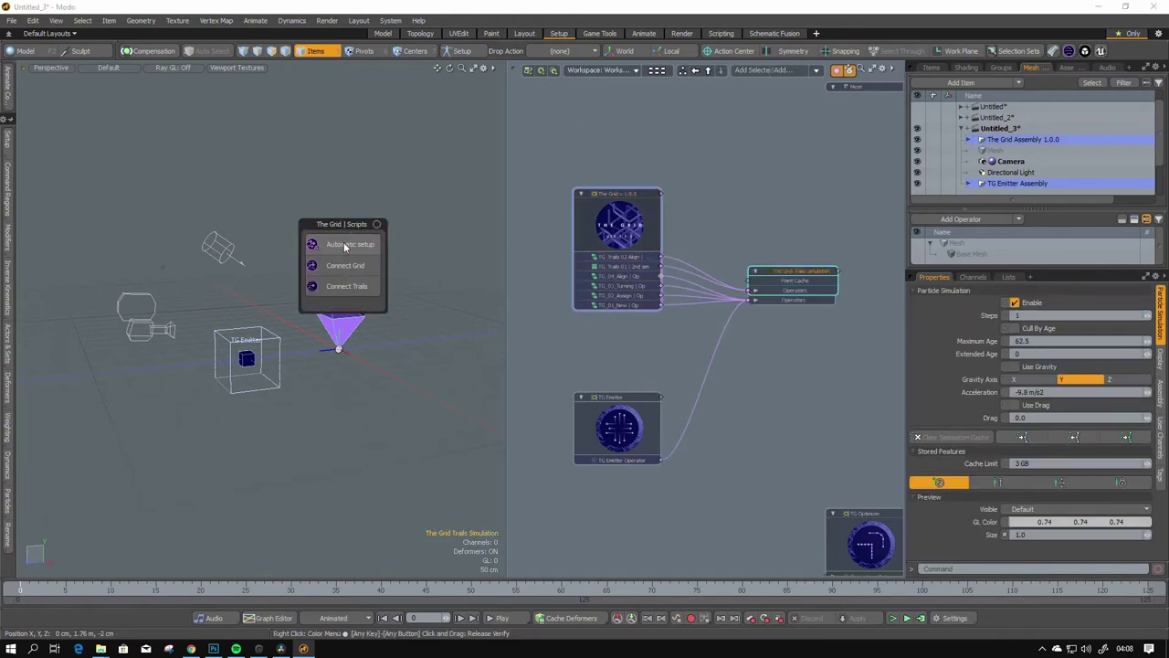
click(772, 271)
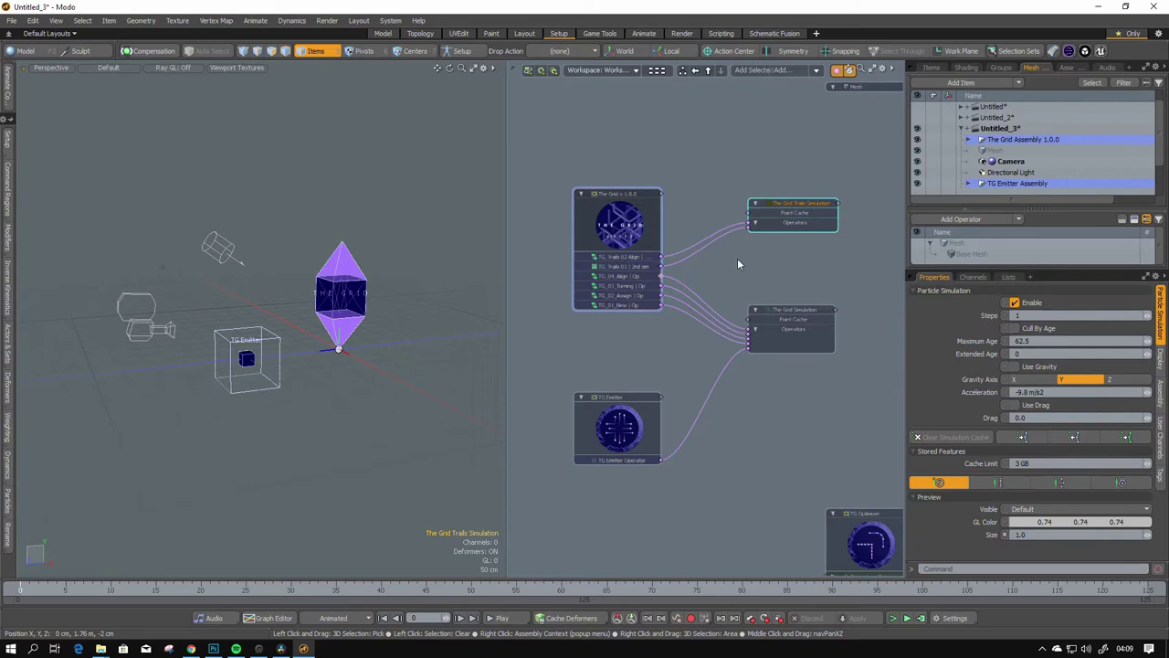
mouse_move(737, 258)
middle_down()
mouse_move(762, 261)
mouse_move(732, 237)
middle_up()
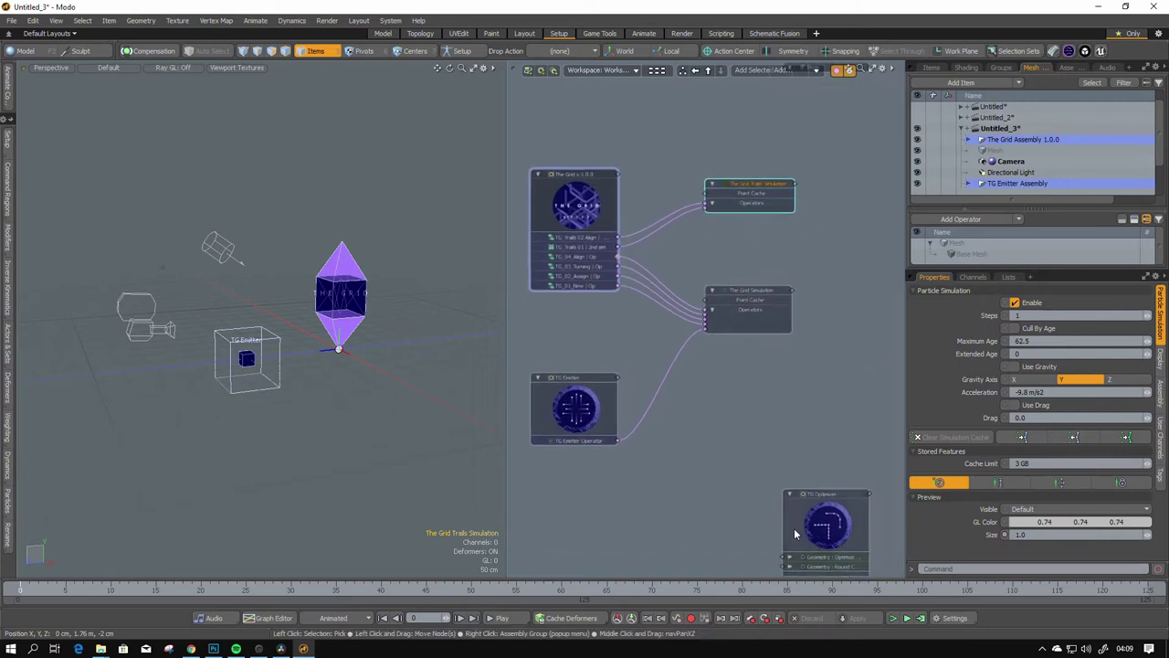
Step: Start the particle simulation and bring up the user channels of The Grid's main control
click(906, 619)
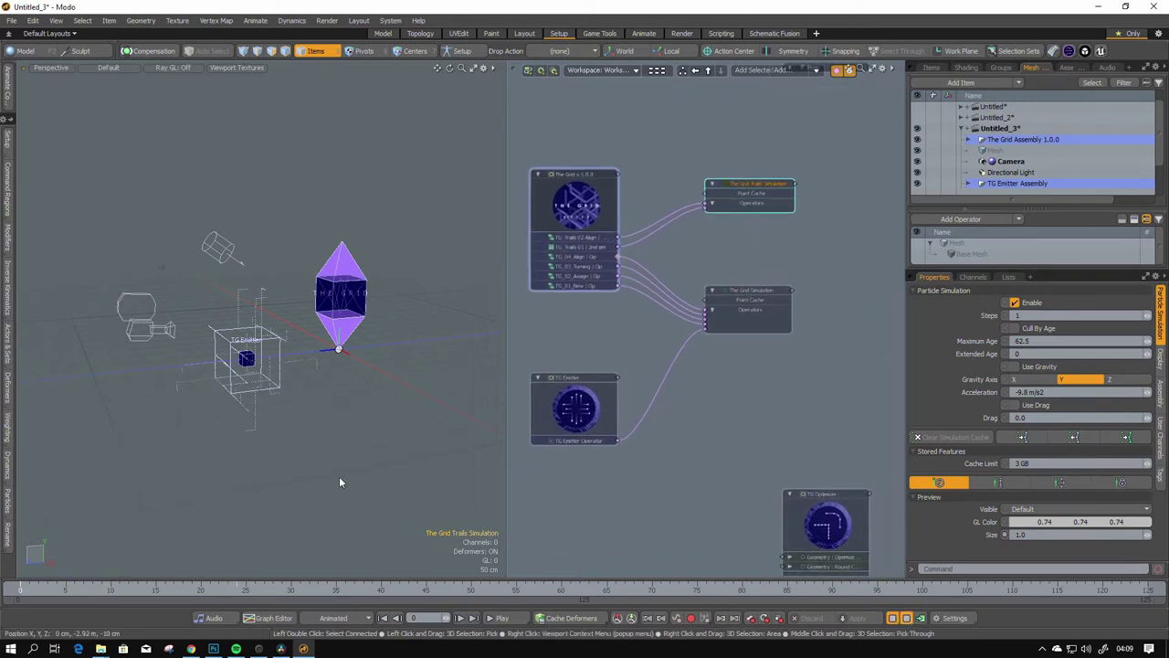
click(336, 297)
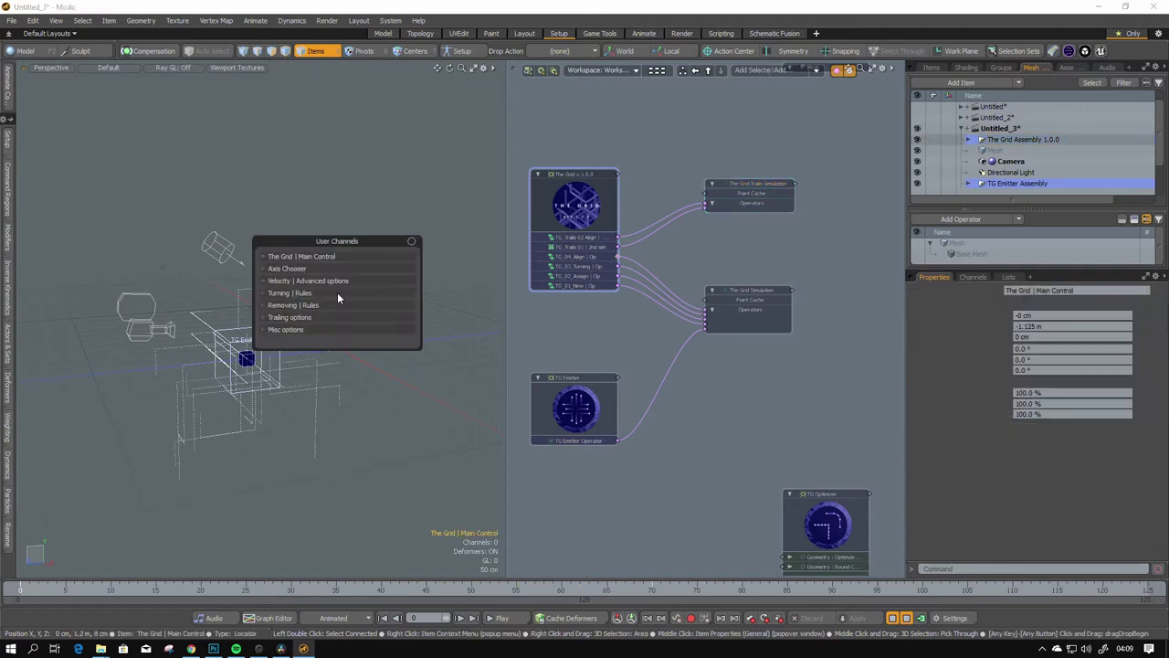
drag(339, 239, 444, 171)
click(444, 172)
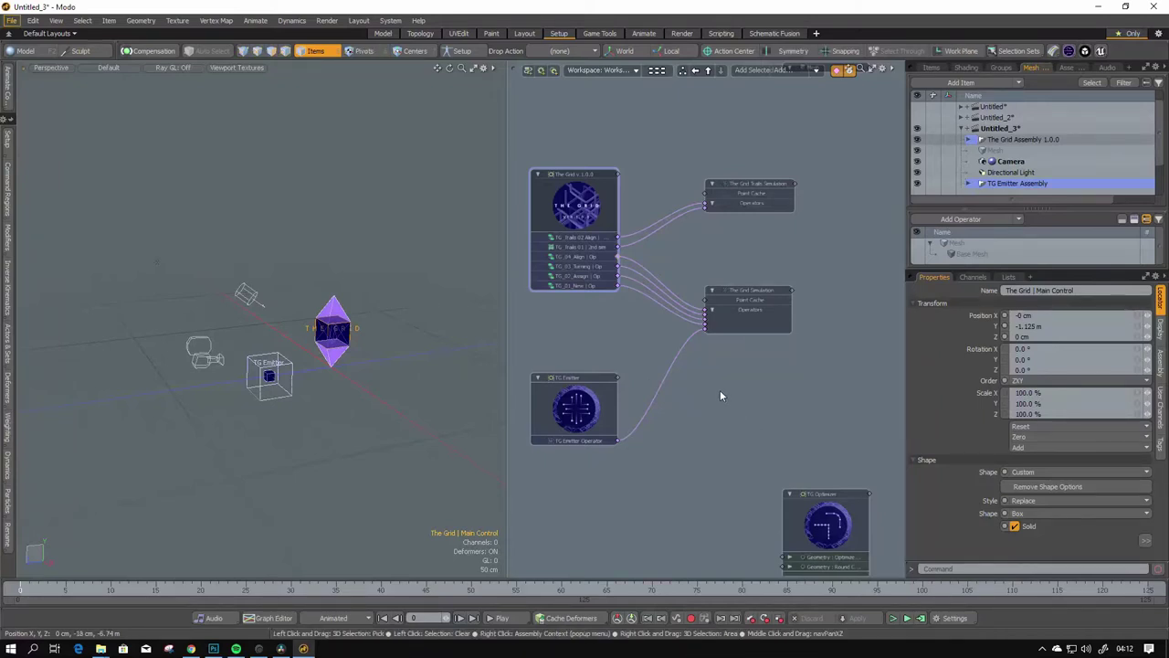
Step: Run the particle simulation again, view the growing trails around the emitter, and stop it
click(921, 621)
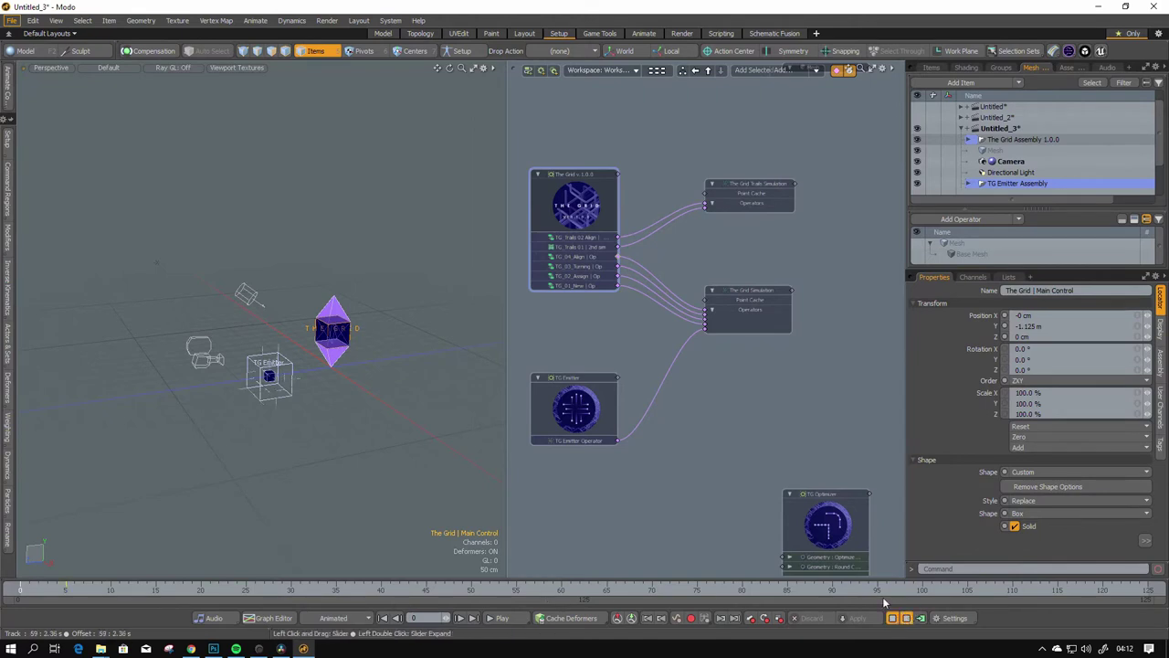
alt+drag(335, 362, 370, 400)
scroll(269, 293, up, 2)
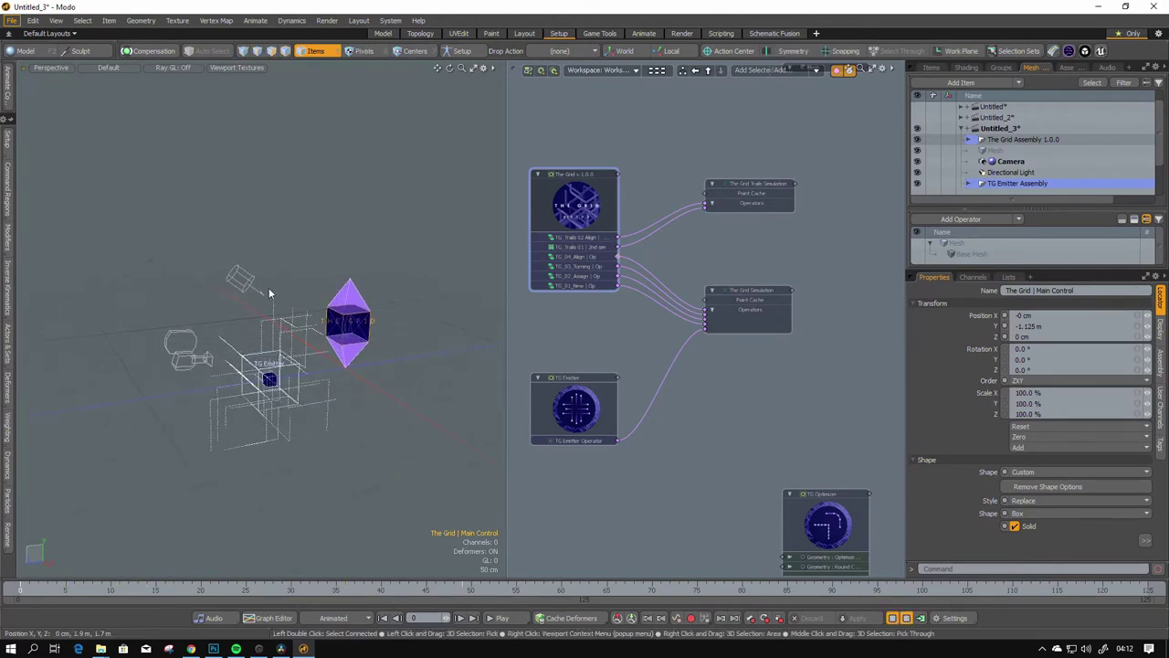
alt+drag(270, 292, 288, 394)
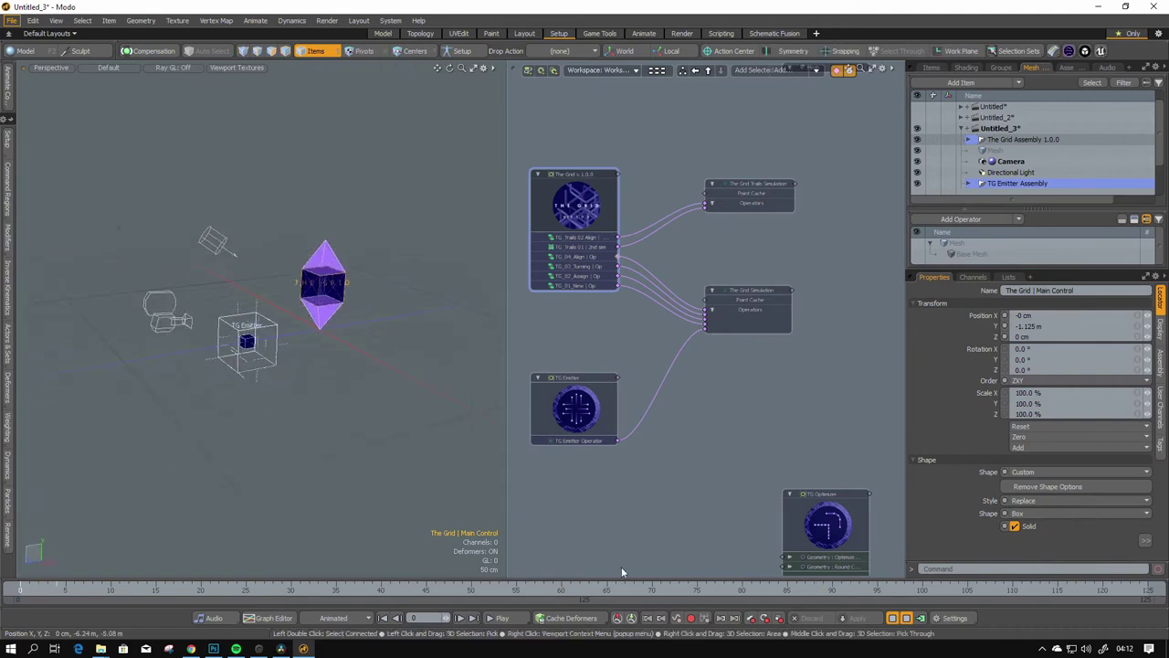
click(907, 618)
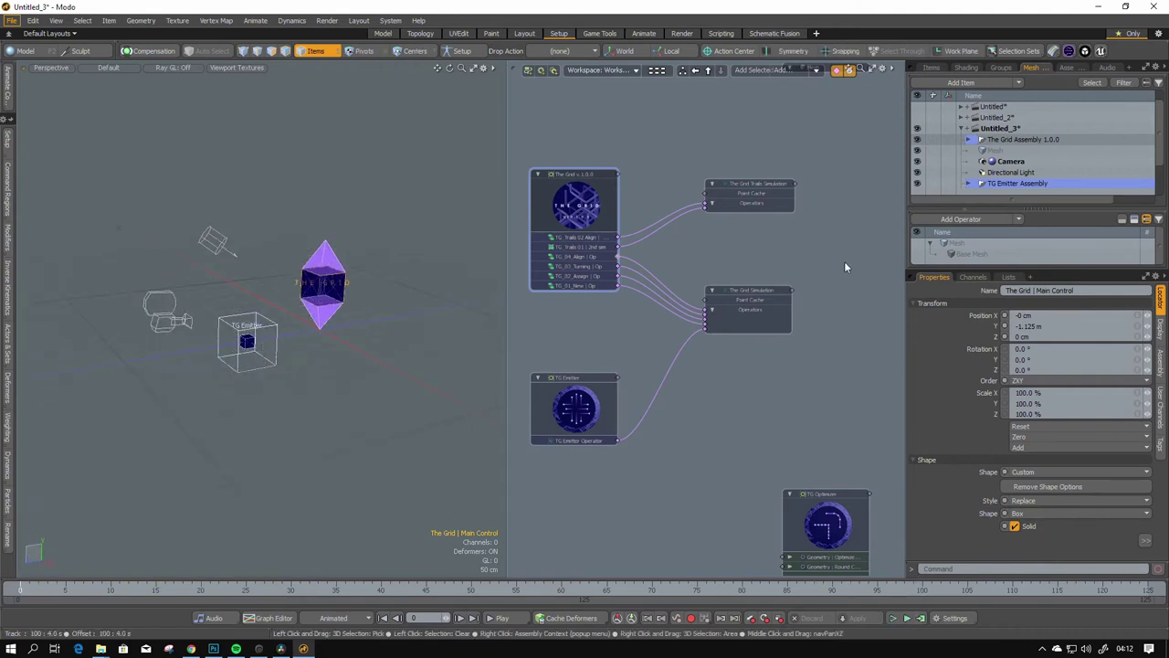
Step: Disable The Grid Trails Simulation particle simulation
click(750, 186)
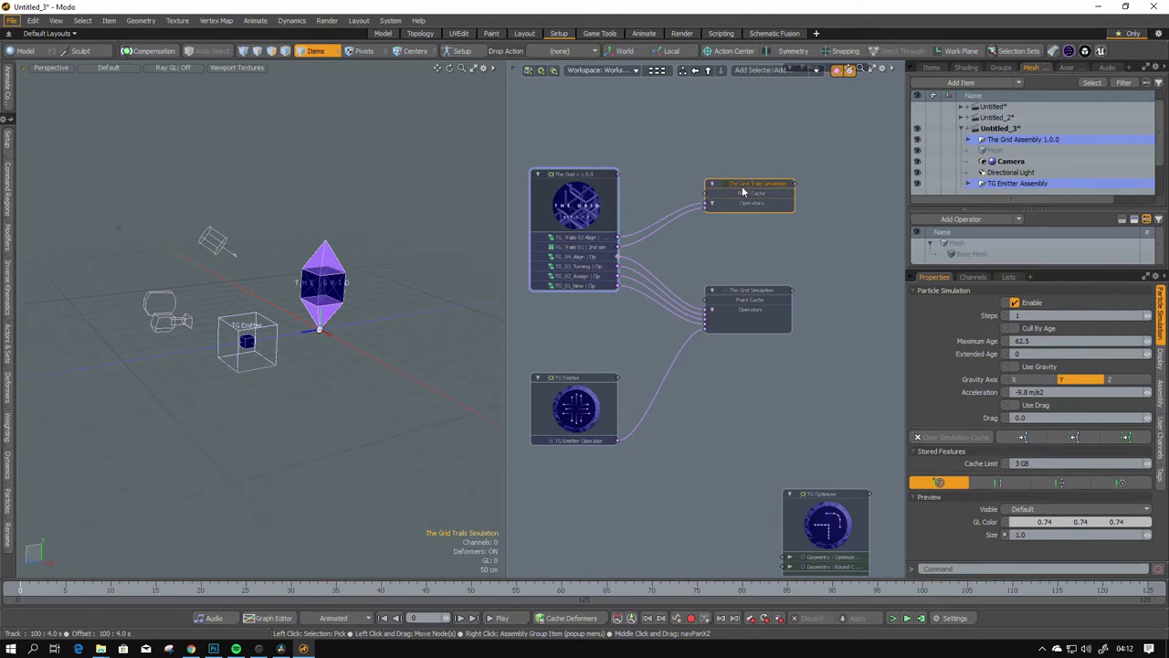
mouse_move(742, 186)
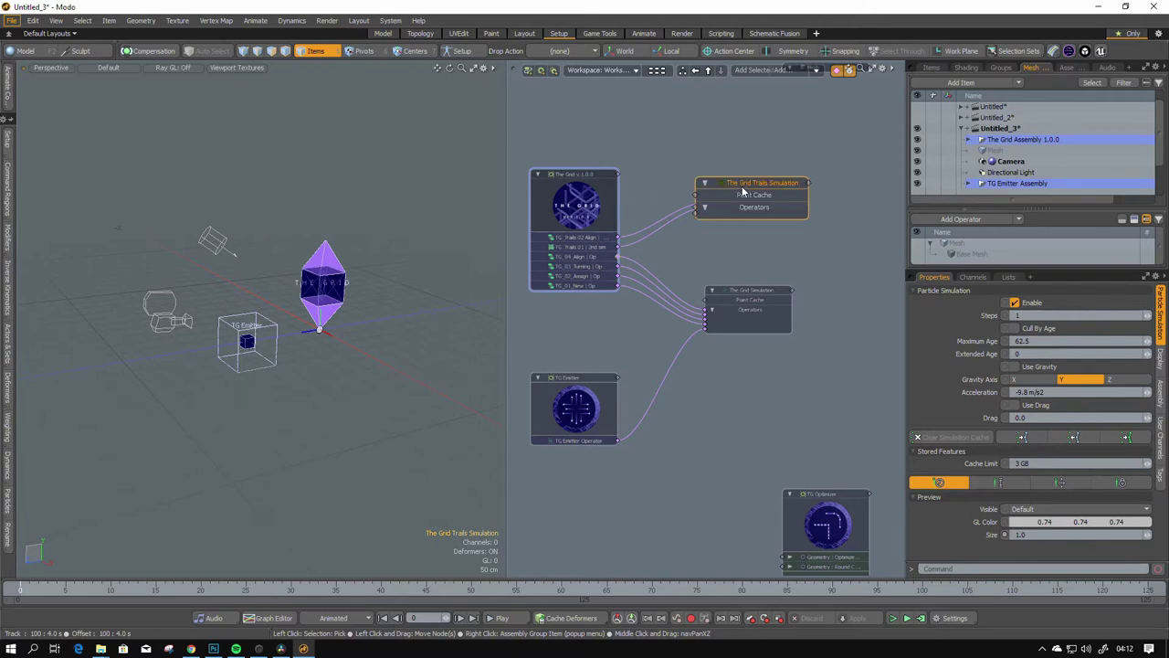
click(1030, 305)
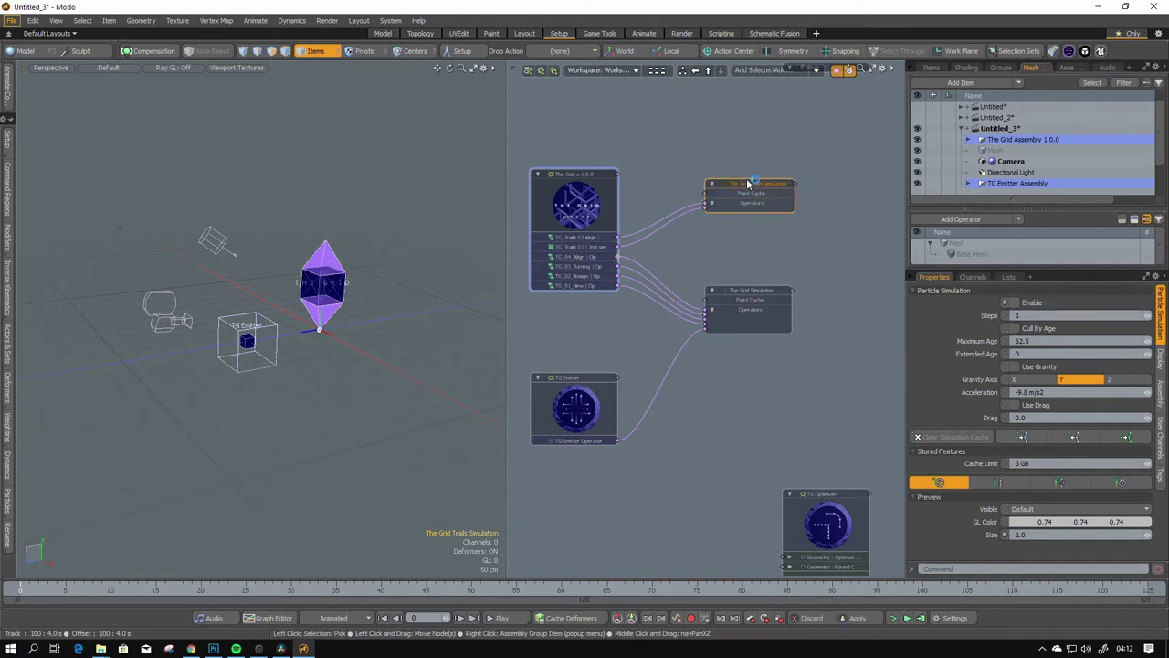
Step: Cache the particle simulation with The Grid Simulation node selected, and go to frame 100 on the timeline
ctrl+alt+drag(765, 180, 823, 177)
ctrl+alt+drag(786, 313, 699, 293)
click(700, 295)
click(920, 618)
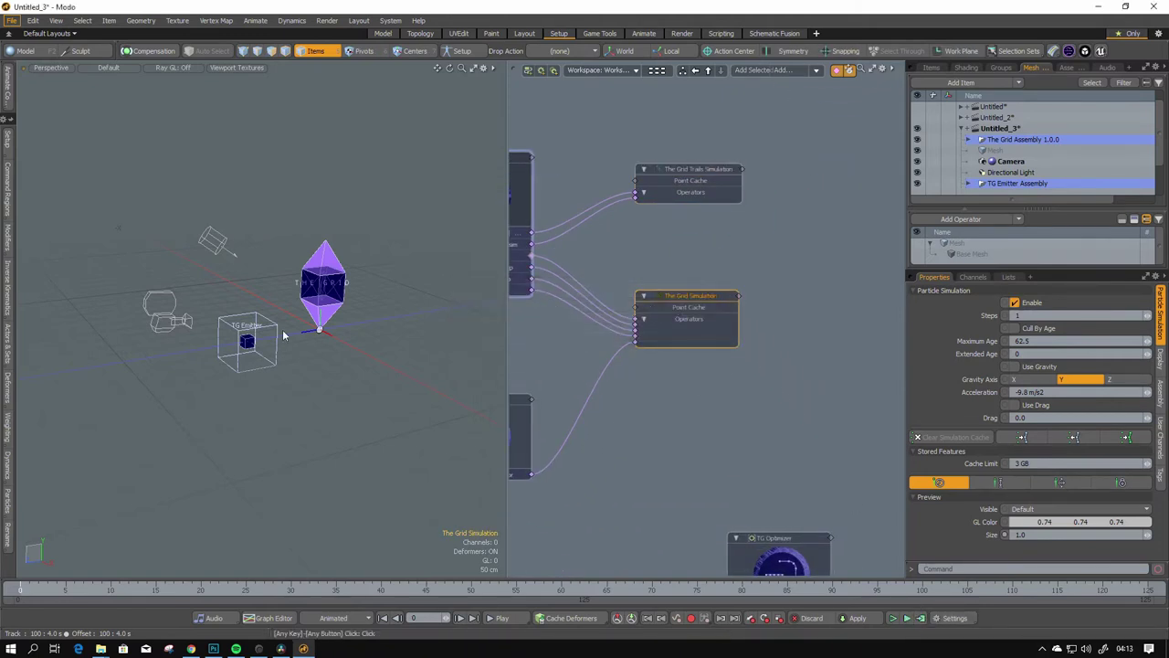
drag(109, 589, 923, 589)
ctrl+alt+drag(439, 339, 384, 320)
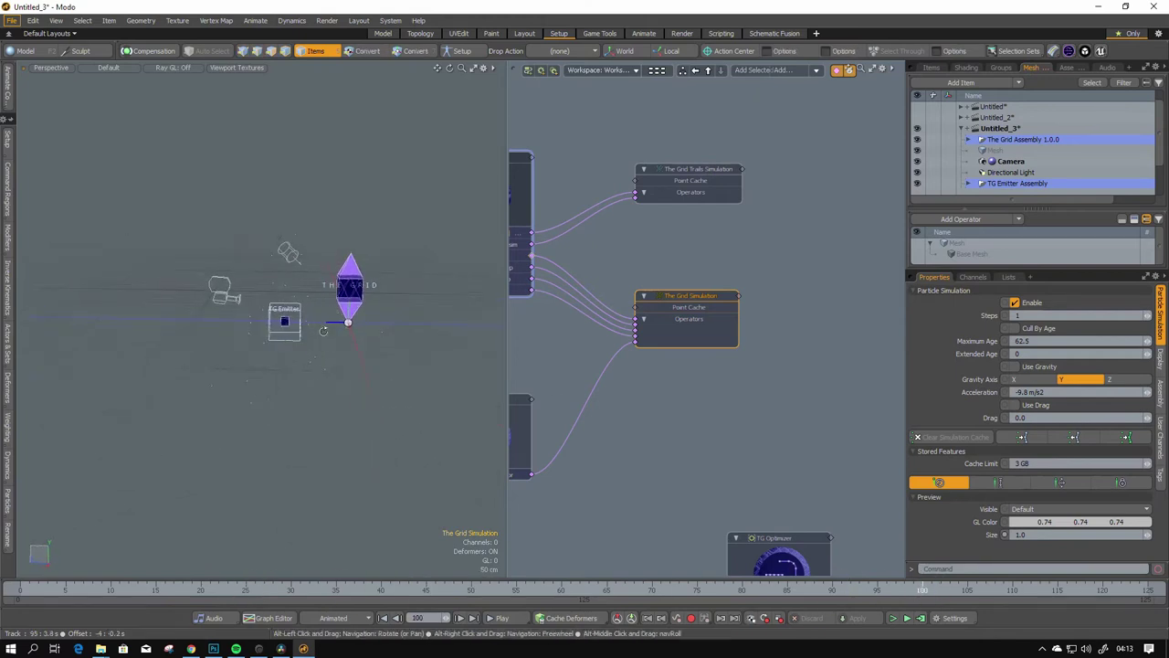
alt+shift+drag(313, 294, 284, 310)
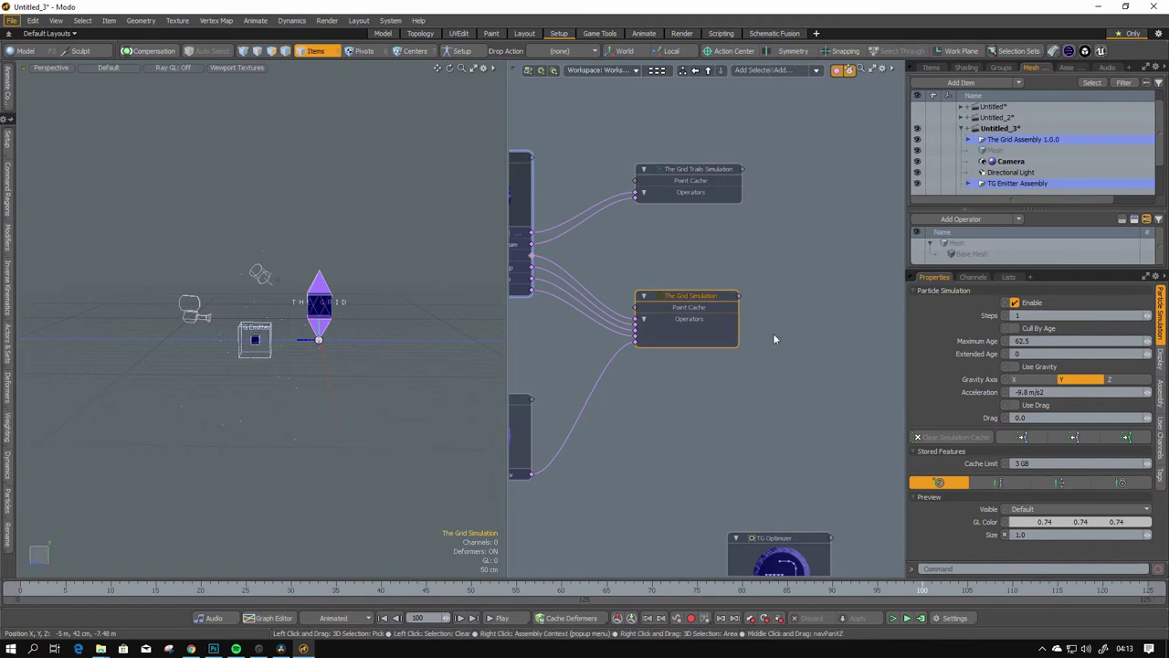
Step: Enlarge the properties area and convert the particle paths of The Grid Simulation into a polyline mesh
scroll(774, 329, down, 4)
alt+drag(792, 281, 763, 269)
scroll(762, 300, up, 5)
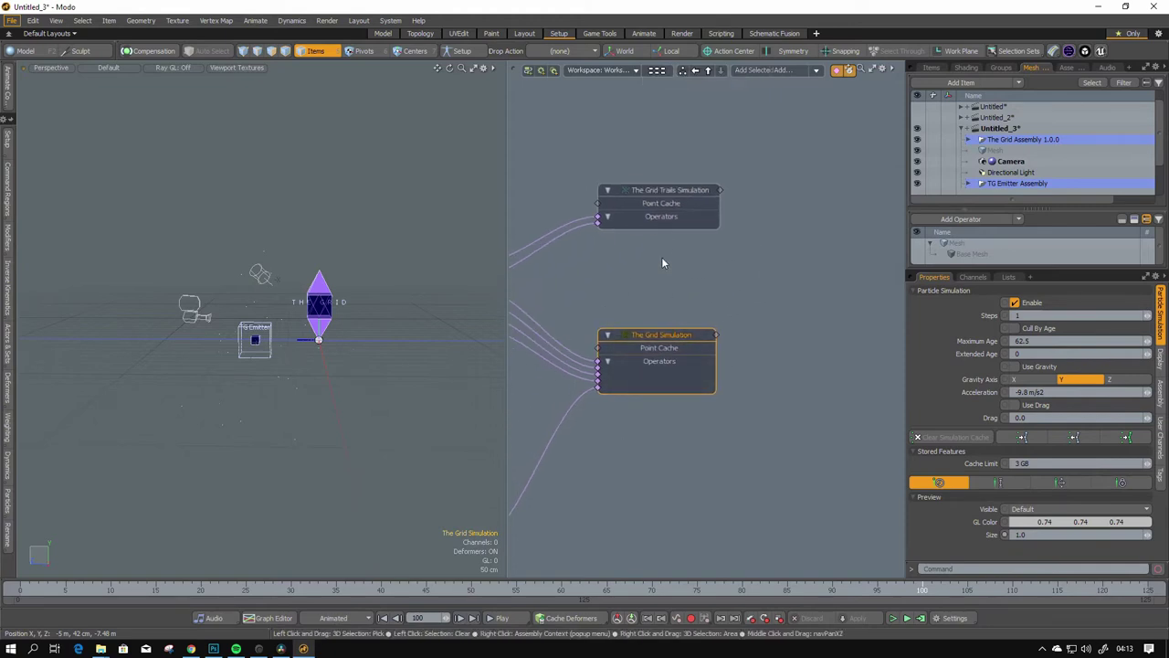
mouse_move(704, 283)
alt+shift+mouse_down()
mouse_move(705, 256)
mouse_move(719, 257)
mouse_move(718, 300)
alt+shift+mouse_up()
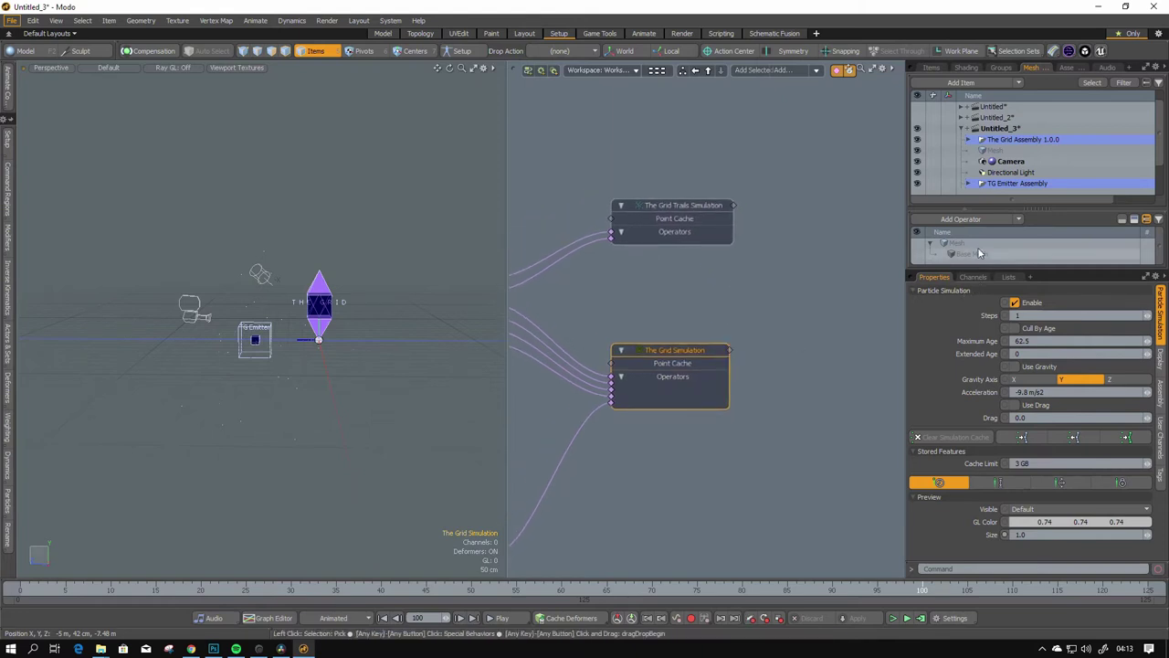
drag(1019, 222, 1017, 221)
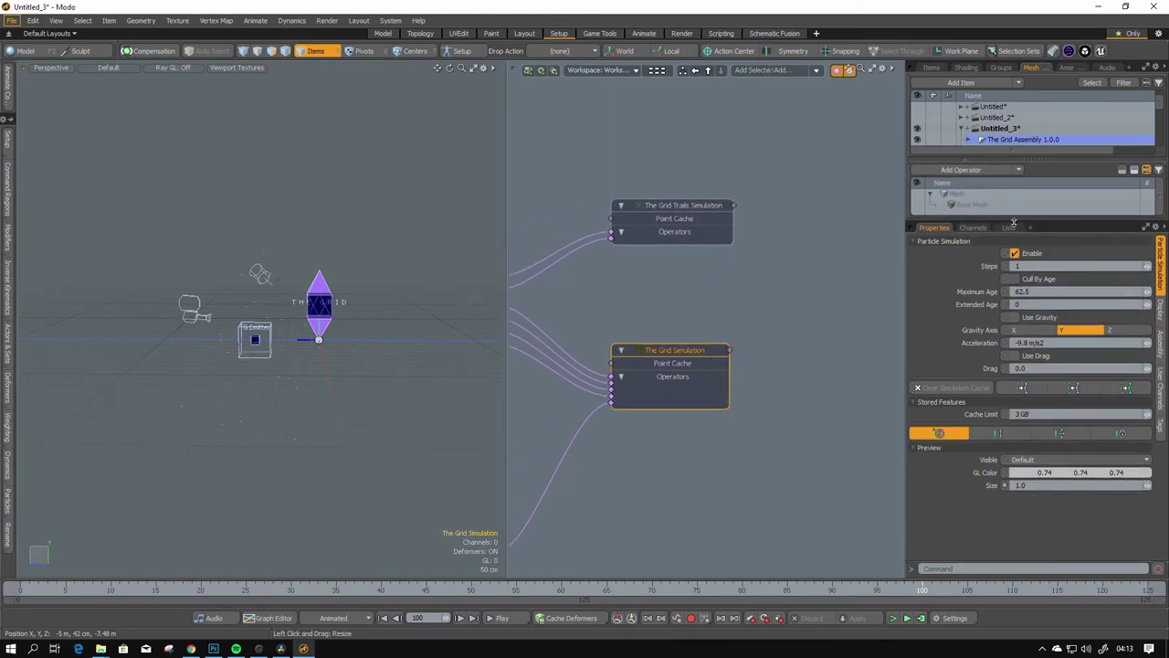
alt+shift+drag(761, 328, 728, 328)
middle_drag(728, 327, 722, 326)
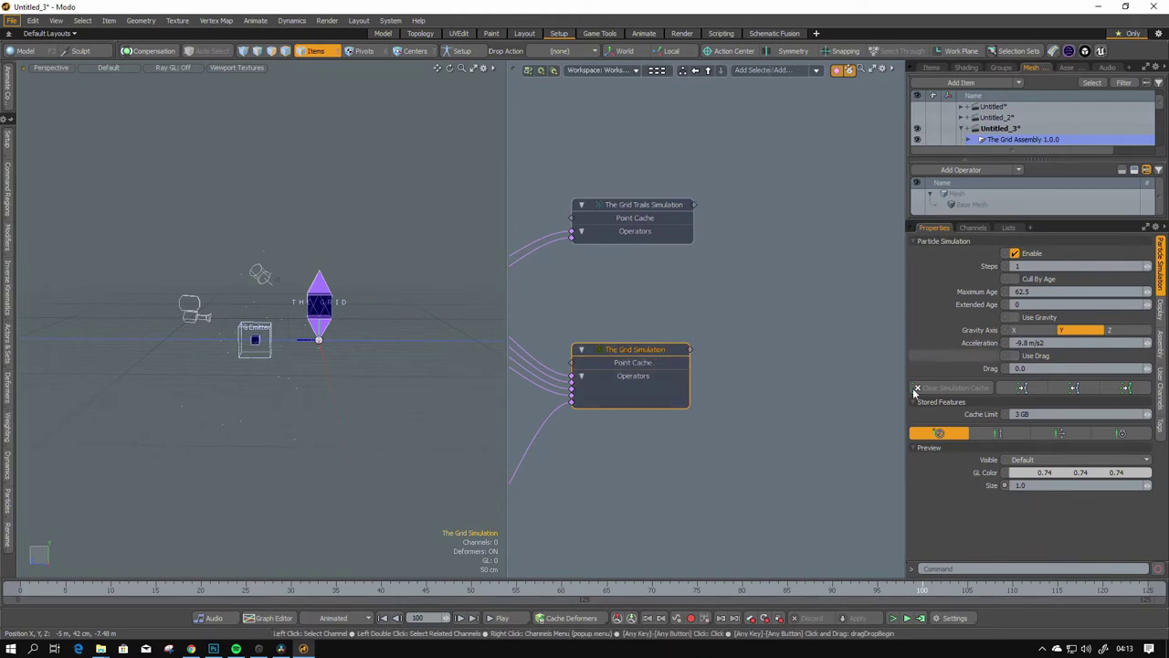
click(637, 351)
click(637, 358)
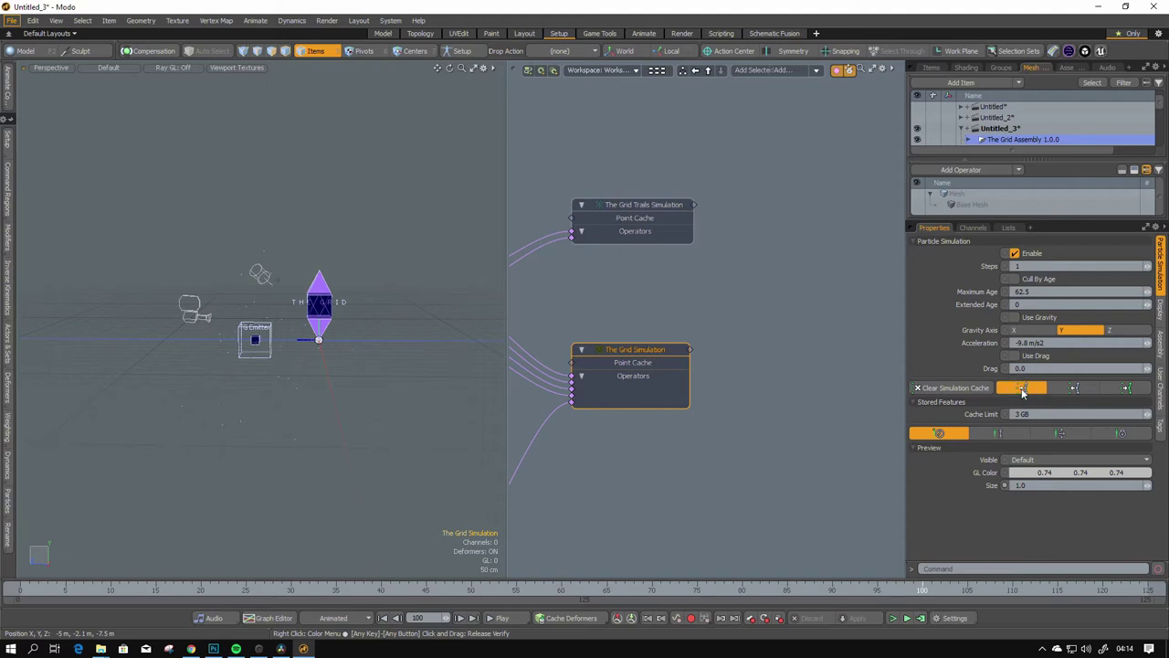
alt+drag(301, 399, 334, 405)
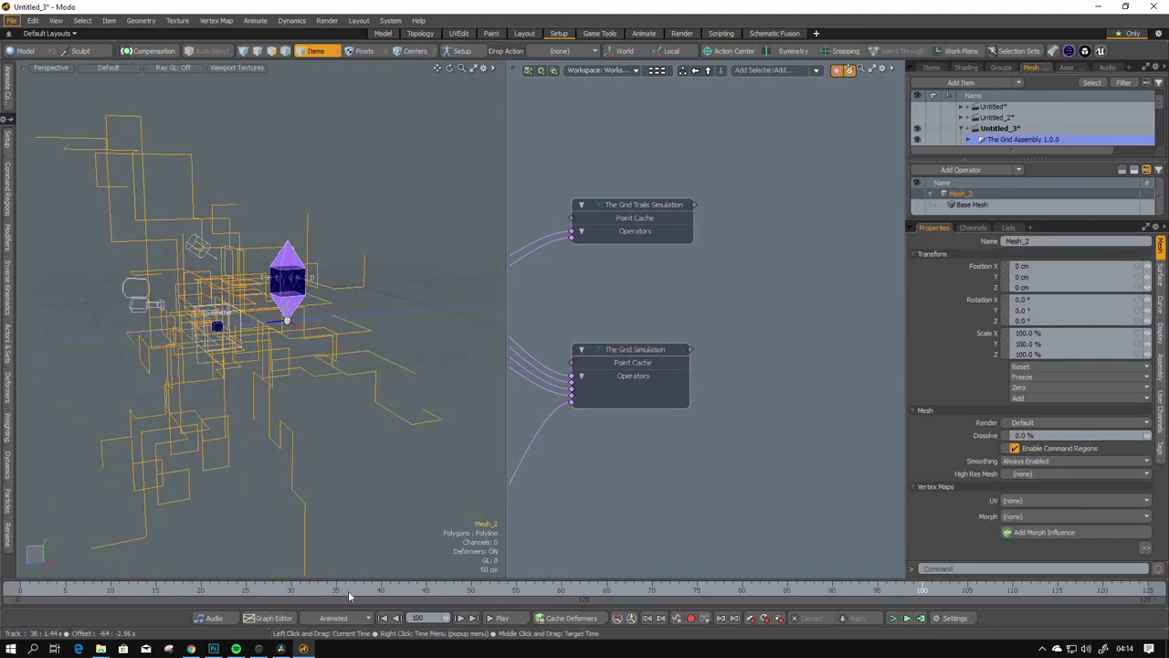
Step: Display the vertices in the 3D viewport and inspect the points along the polyline mesh from several angles
alt+drag(426, 422, 415, 399)
key(ctrl+3)
click(376, 321)
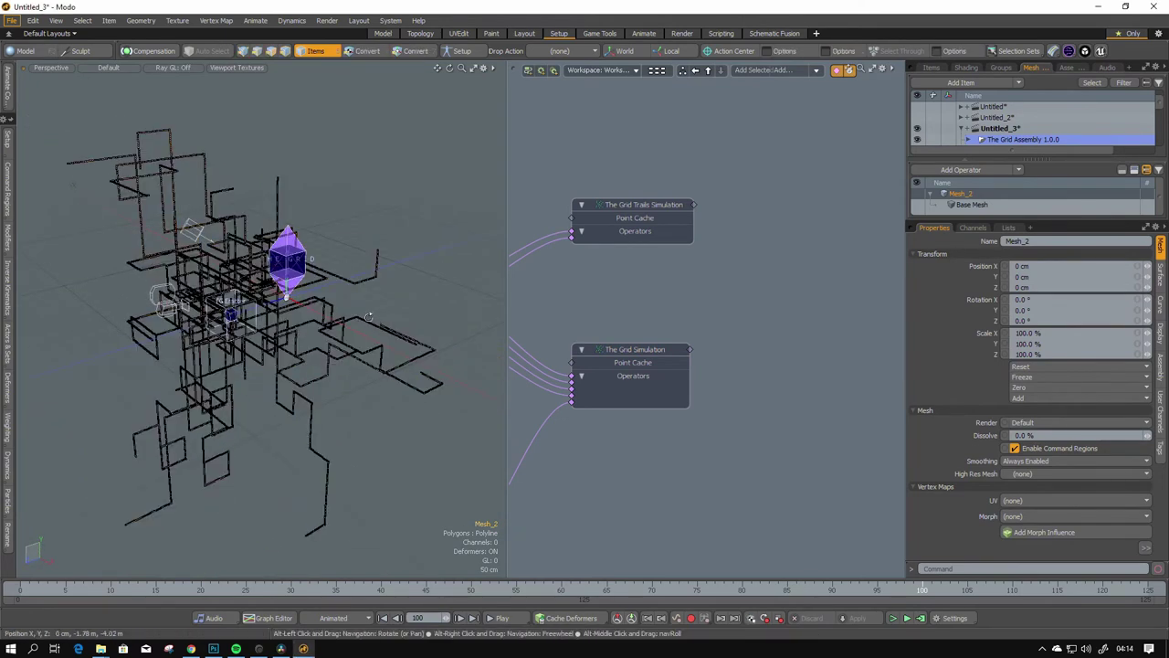
ctrl+alt+drag(189, 195, 131, 304)
alt+drag(182, 315, 338, 359)
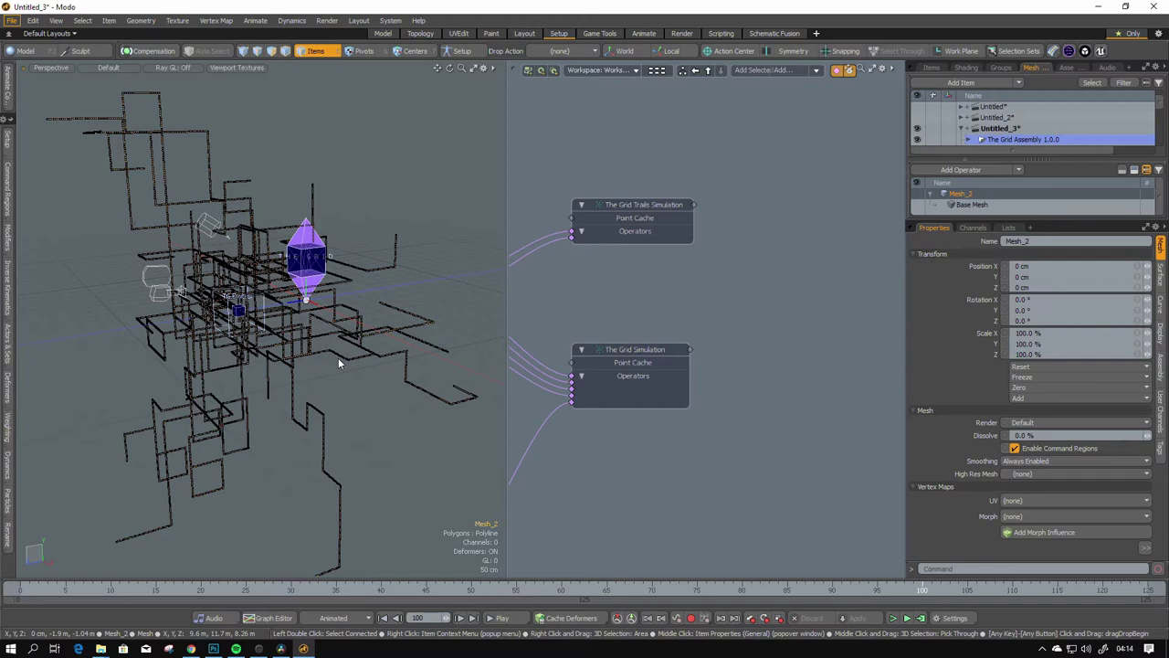
Step: Move the TG Optimizer node beside the simulation nodes in the schematic and enlarge the item list area
alt+drag(338, 363, 350, 384)
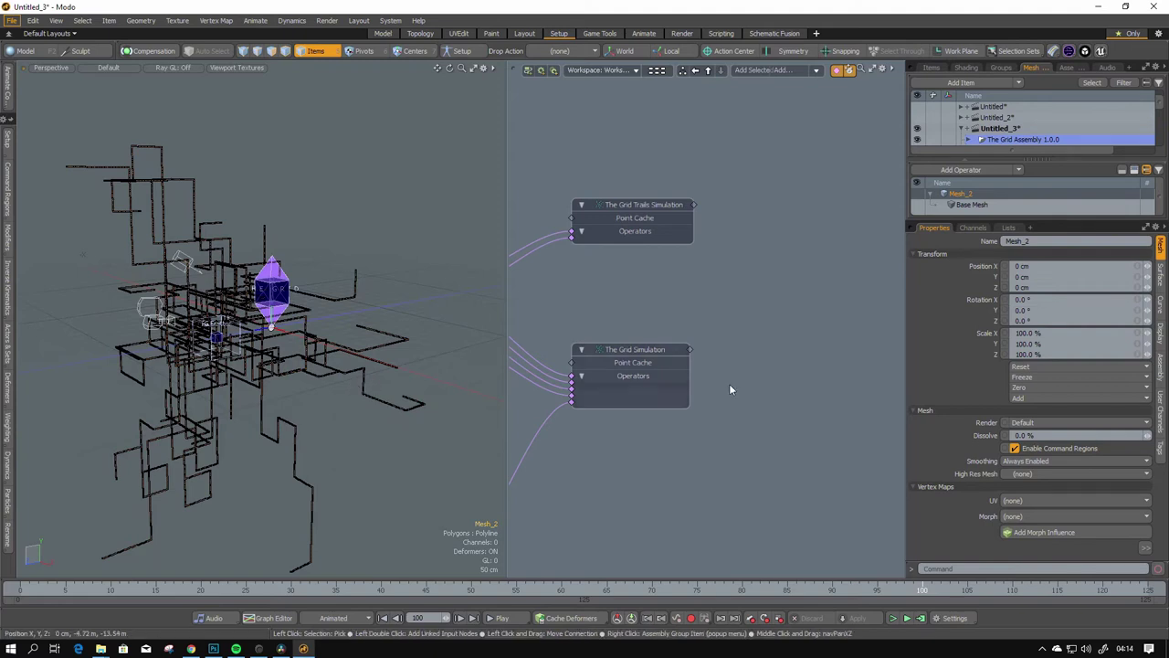
ctrl+alt+drag(736, 384, 655, 394)
alt+shift+drag(721, 387, 656, 330)
drag(652, 422, 791, 243)
alt+drag(315, 322, 391, 348)
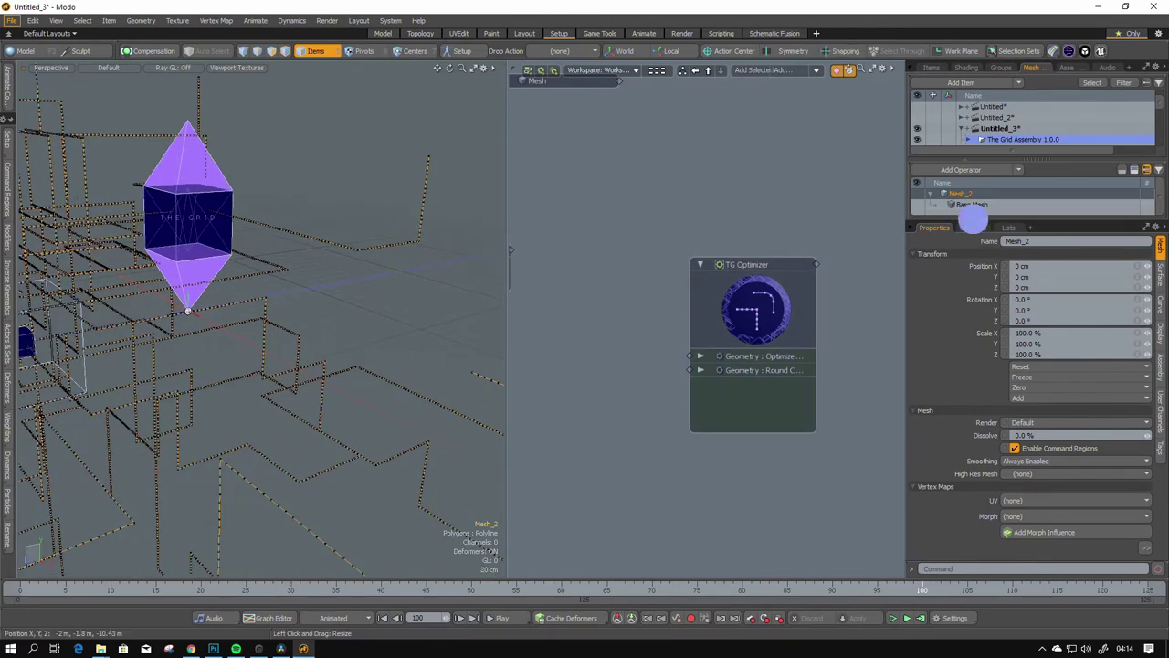
drag(973, 220, 974, 369)
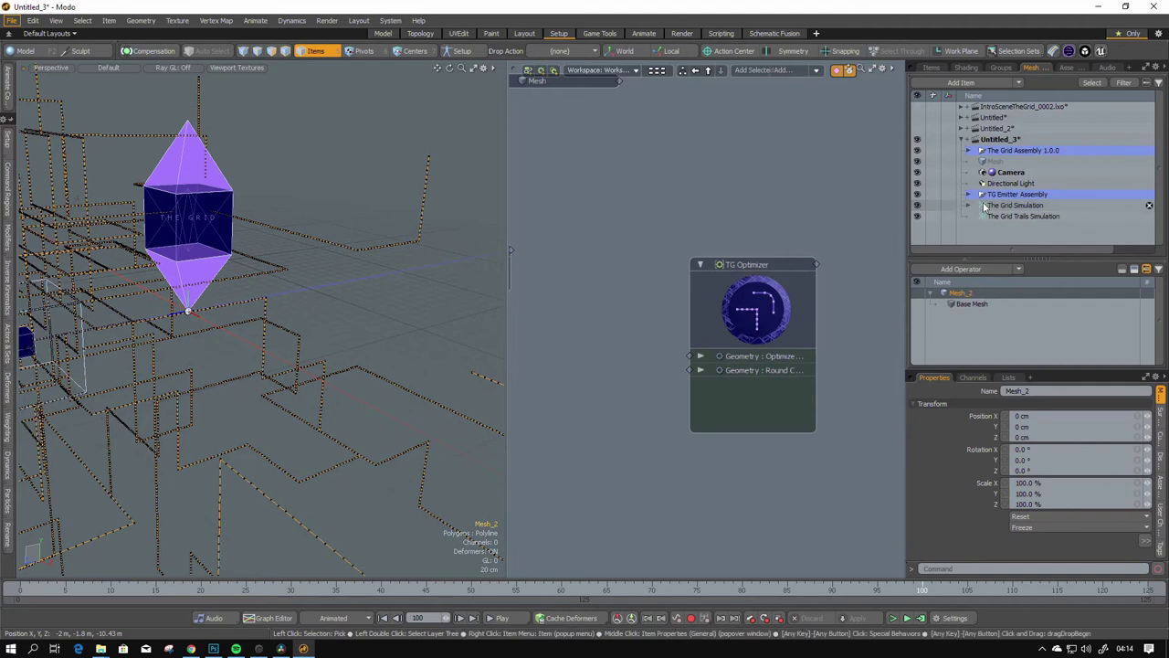
Step: Add the Mesh_2 item under The Grid Simulation to the schematic and place TG Optimizer beside it
scroll(667, 338, down, 3)
drag(995, 288, 1009, 207)
drag(705, 296, 750, 275)
drag(688, 322, 837, 308)
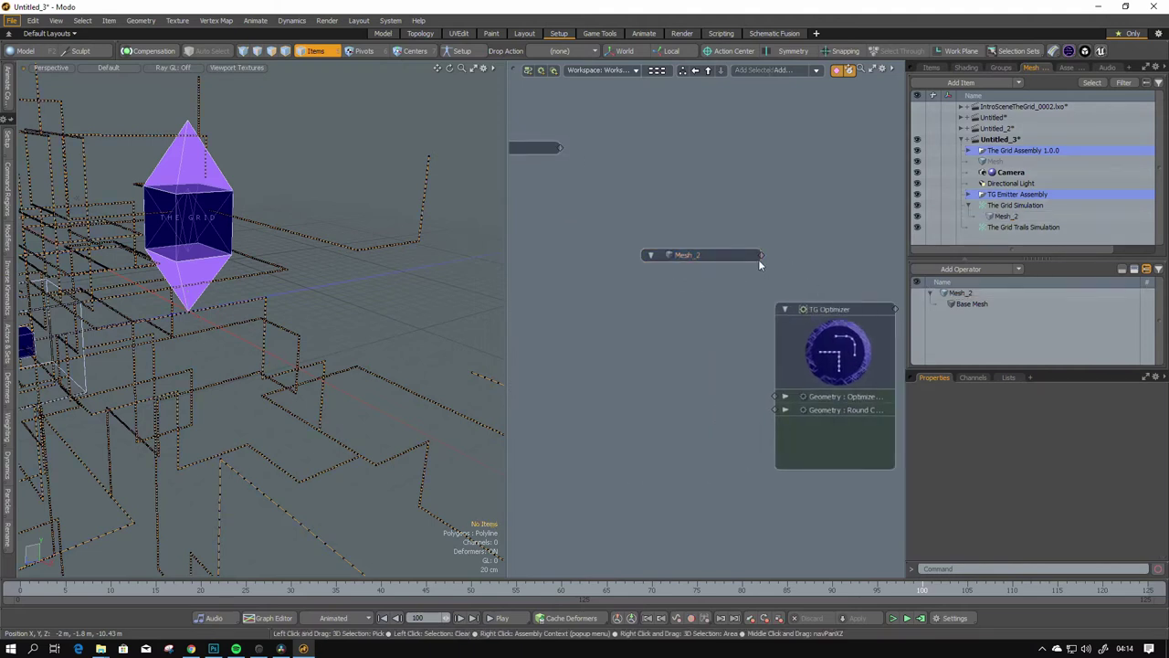
Step: Connect Mesh_2 to both geometry inputs of TG Optimizer, for optimizing points and rounding corners, and inspect the polylines closely
drag(726, 258, 594, 298)
drag(761, 365, 774, 412)
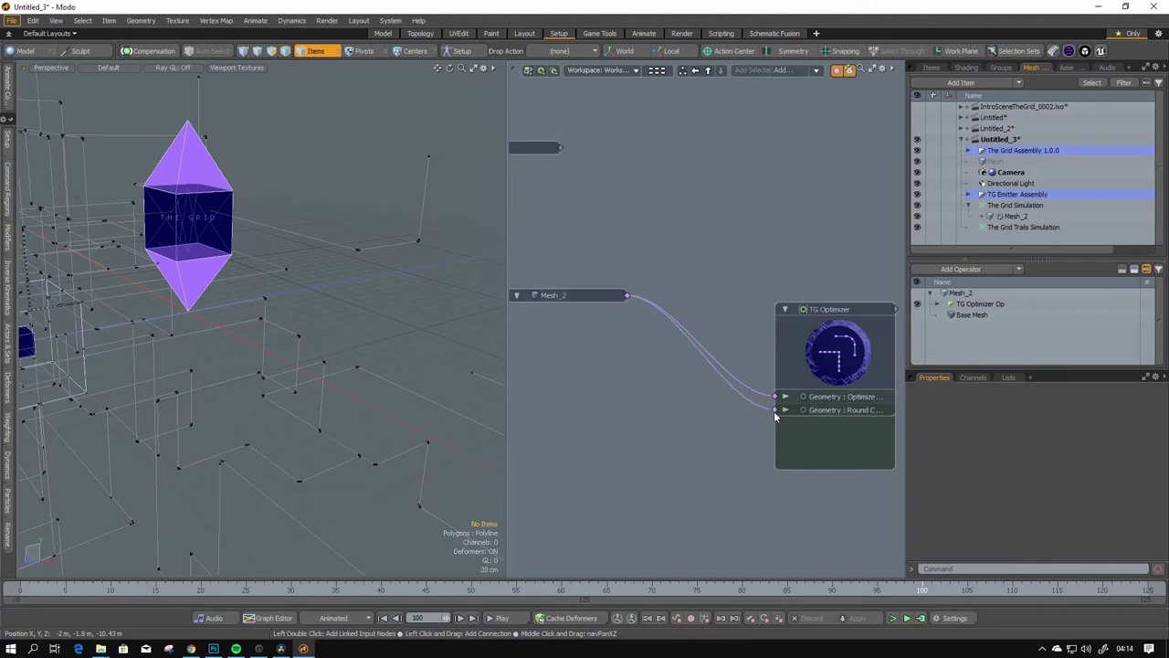
ctrl+alt+drag(259, 326, 321, 325)
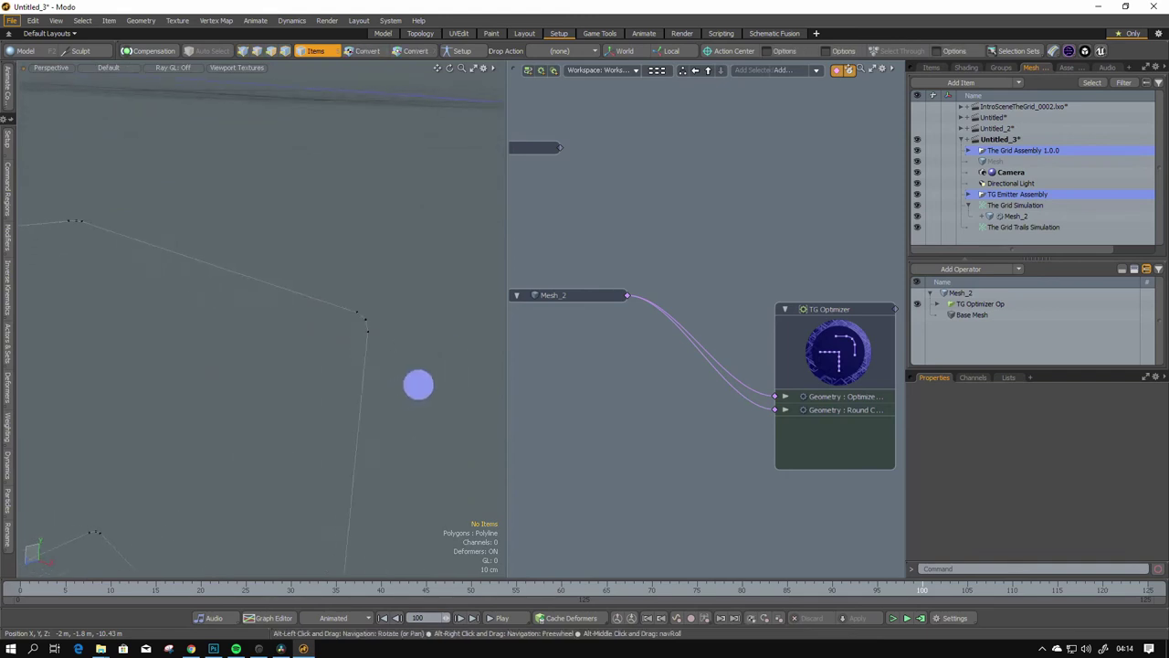
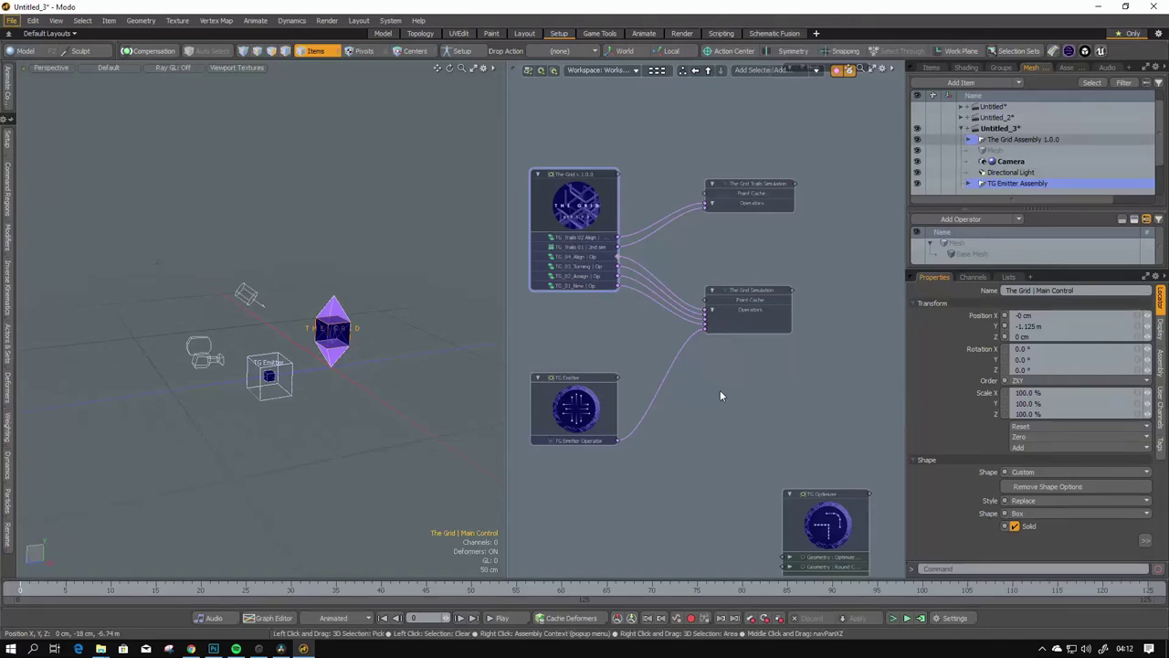
Step: Run the particle simulation to preview the trails in the 3D viewport, and reset it
click(907, 619)
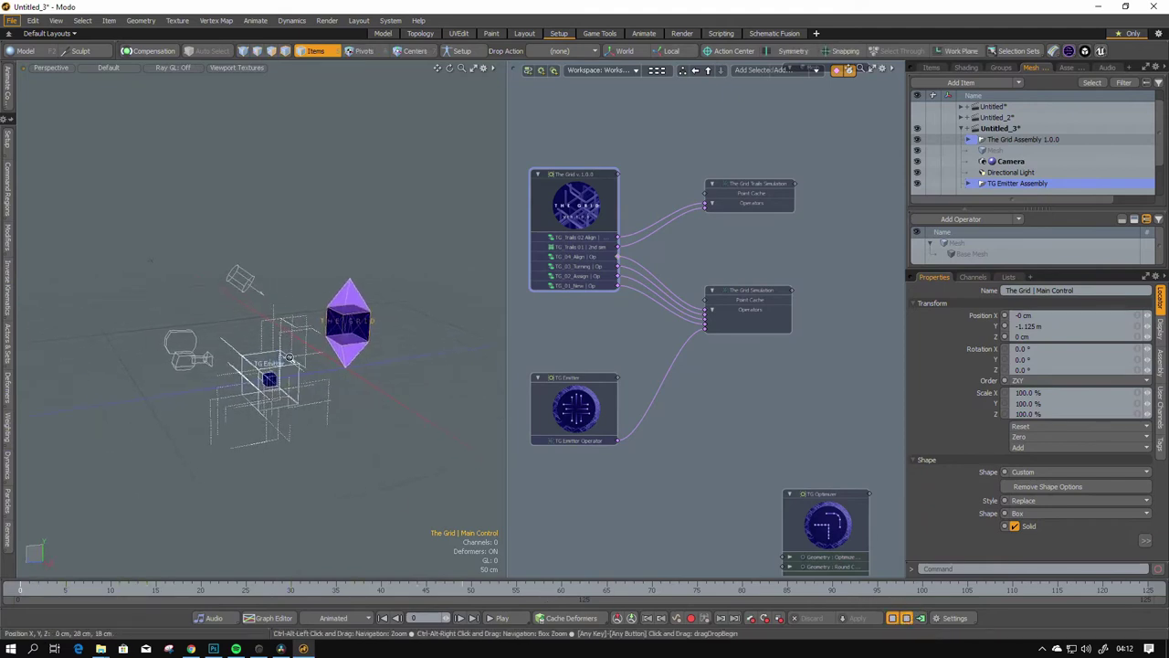
alt+shift+drag(301, 365, 271, 323)
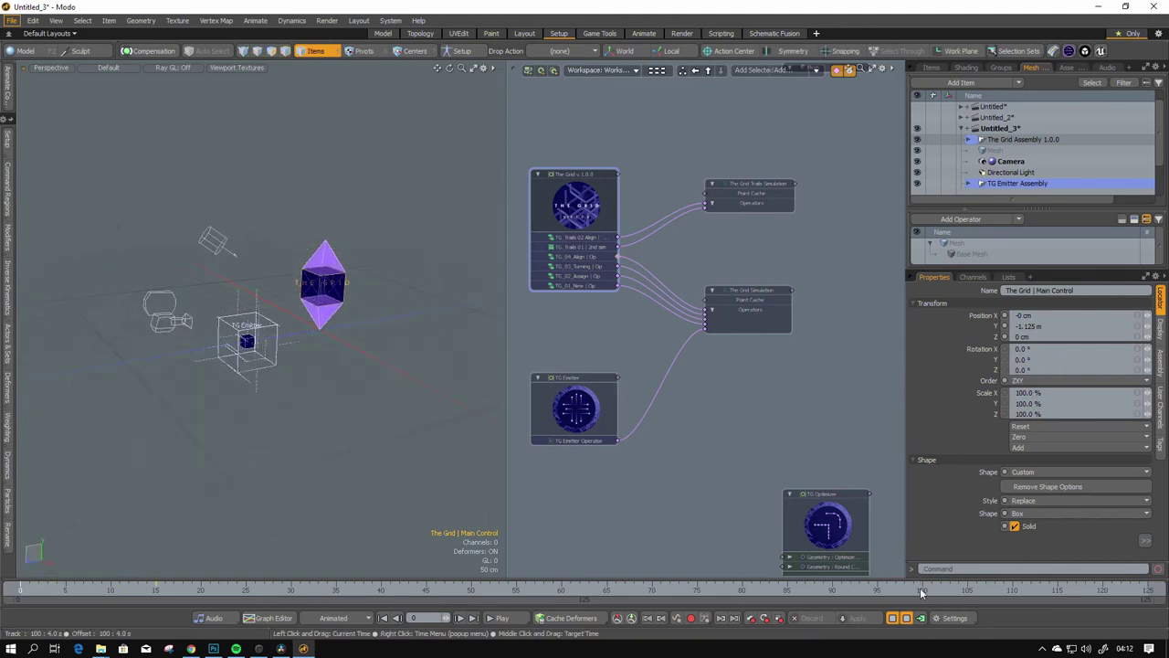
click(922, 618)
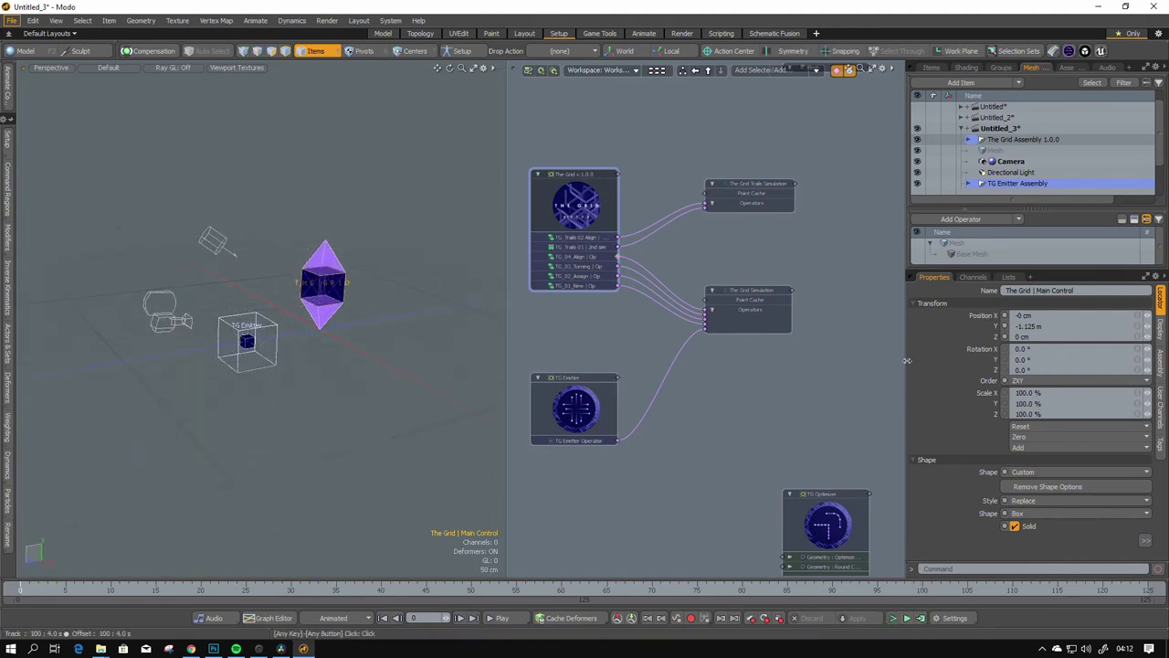
Step: Disable the particle simulation of the The Grid Trails Simulation node
click(747, 190)
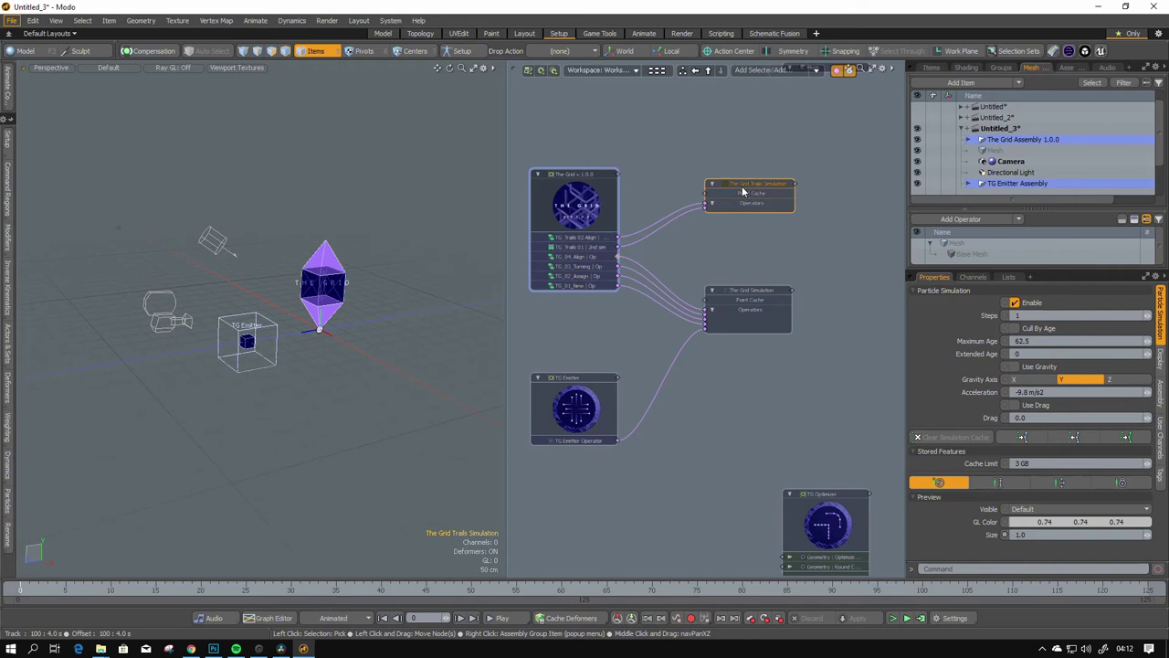
mouse_move(742, 186)
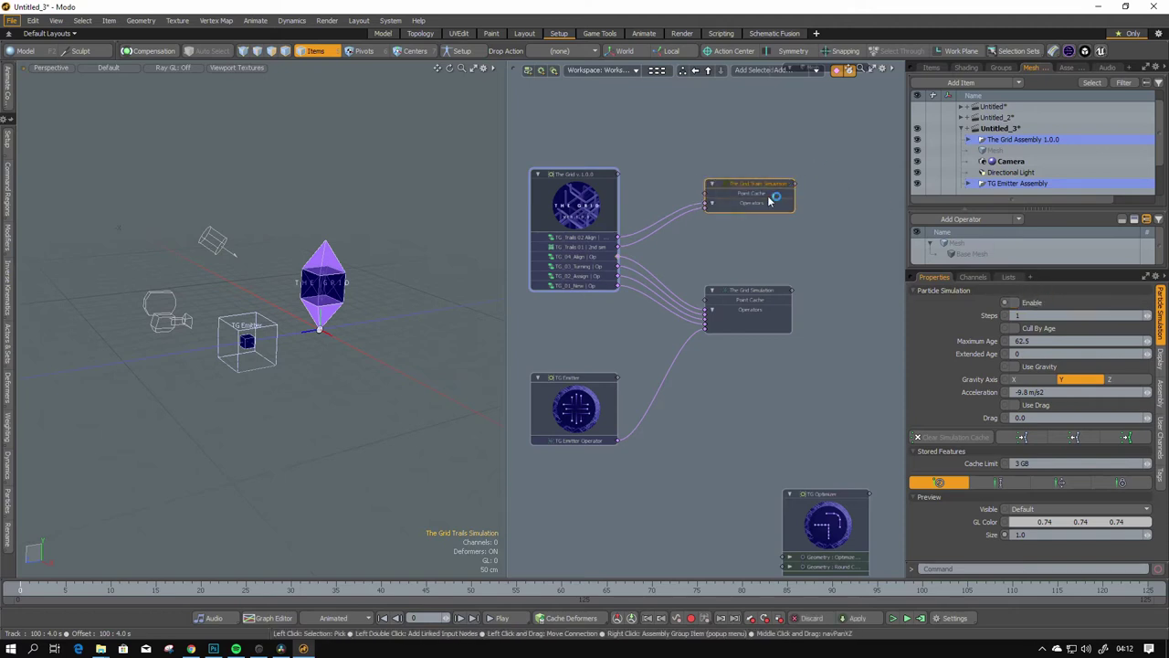
ctrl+alt+drag(807, 168, 824, 177)
ctrl+alt+drag(783, 315, 687, 260)
Step: Reset the simulation with The Grid Simulation node selected, and scrub the timeline to frame 100
click(678, 294)
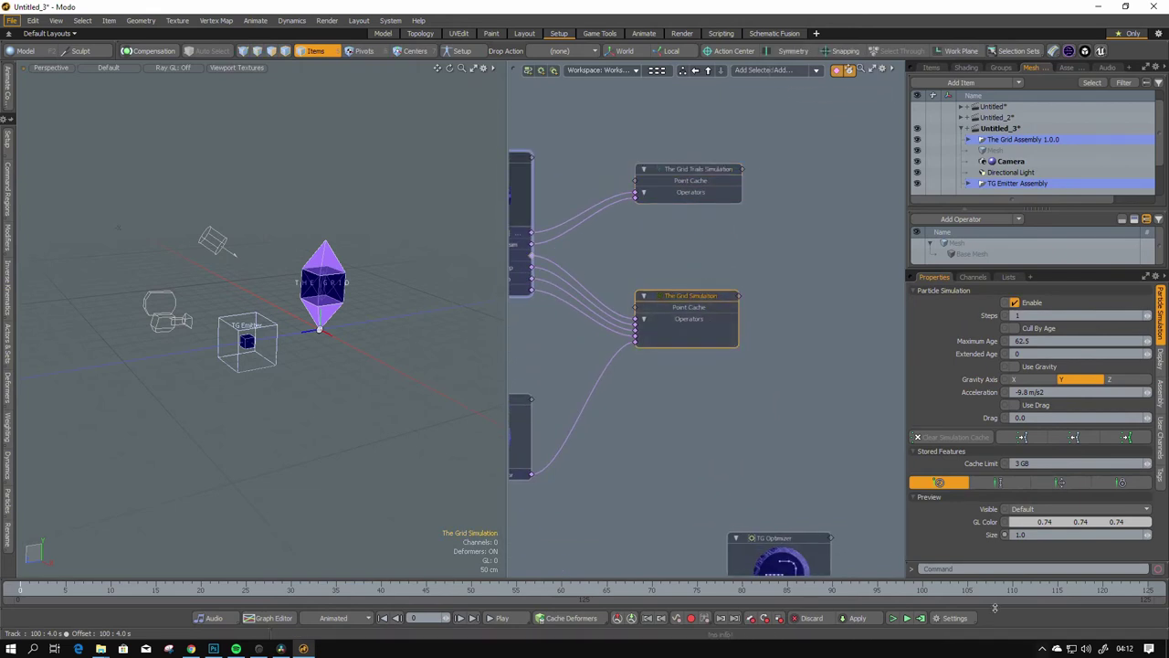
click(922, 619)
click(677, 306)
drag(109, 592, 584, 590)
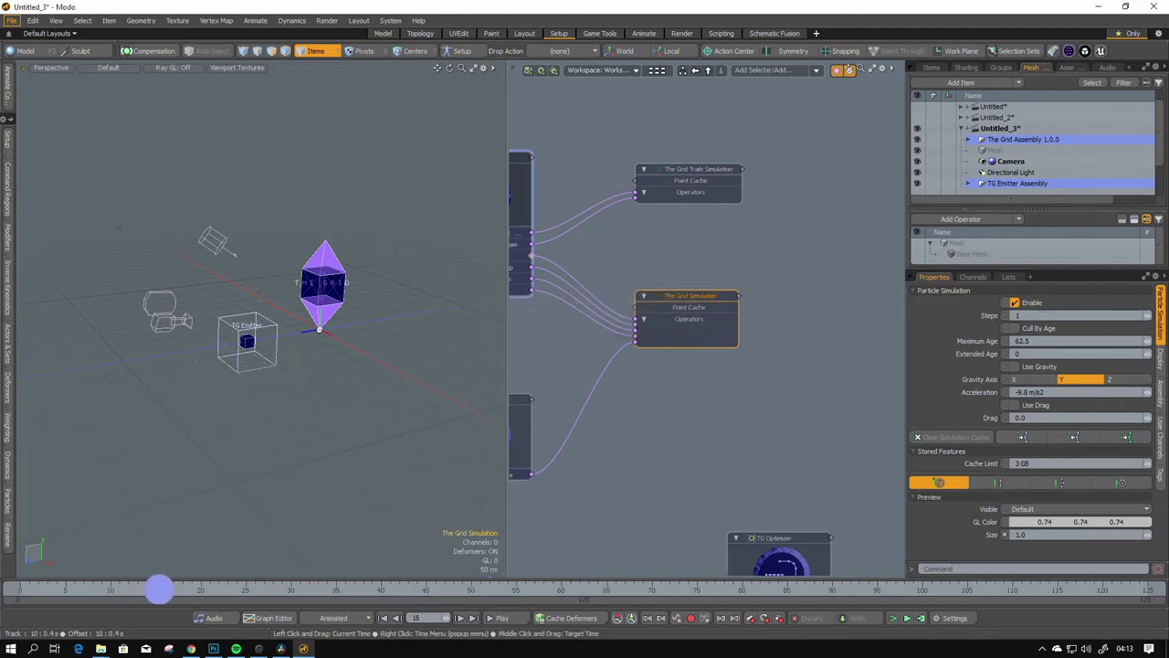
drag(669, 588, 1096, 587)
drag(735, 587, 925, 588)
scroll(475, 352, down, 5)
alt+drag(448, 370, 302, 341)
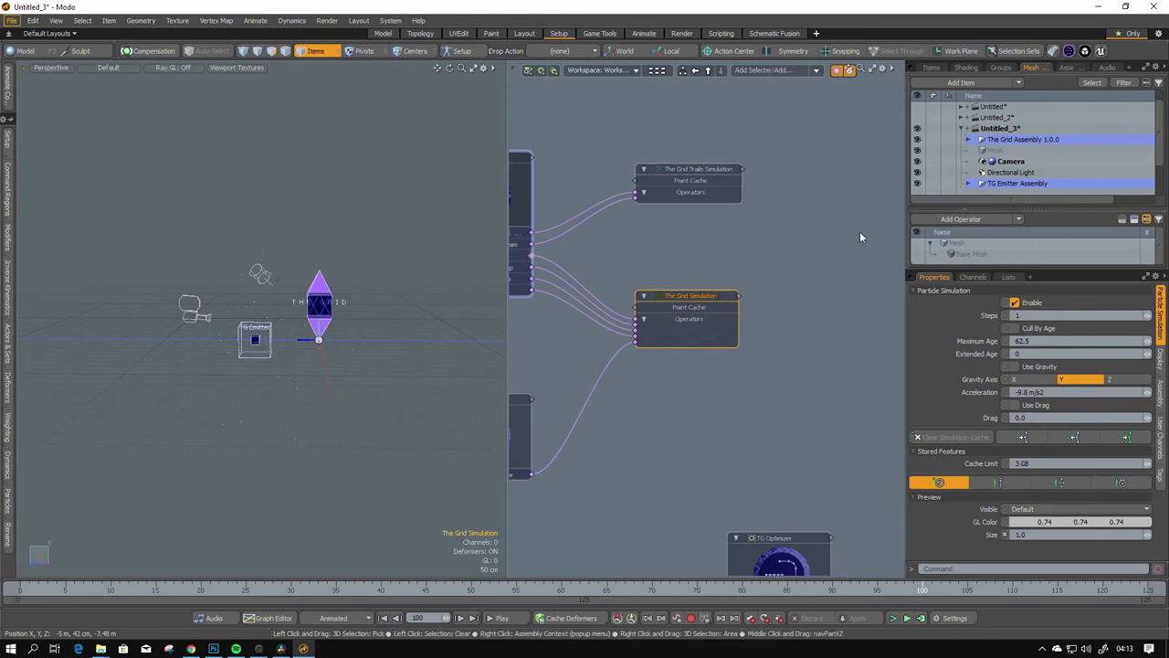
Step: Bring both simulation nodes into view in the schematic and enlarge the properties area for The Grid Simulation
scroll(728, 352, down, 3)
scroll(809, 285, down, 1)
alt+shift+drag(809, 284, 718, 321)
scroll(718, 321, up, 4)
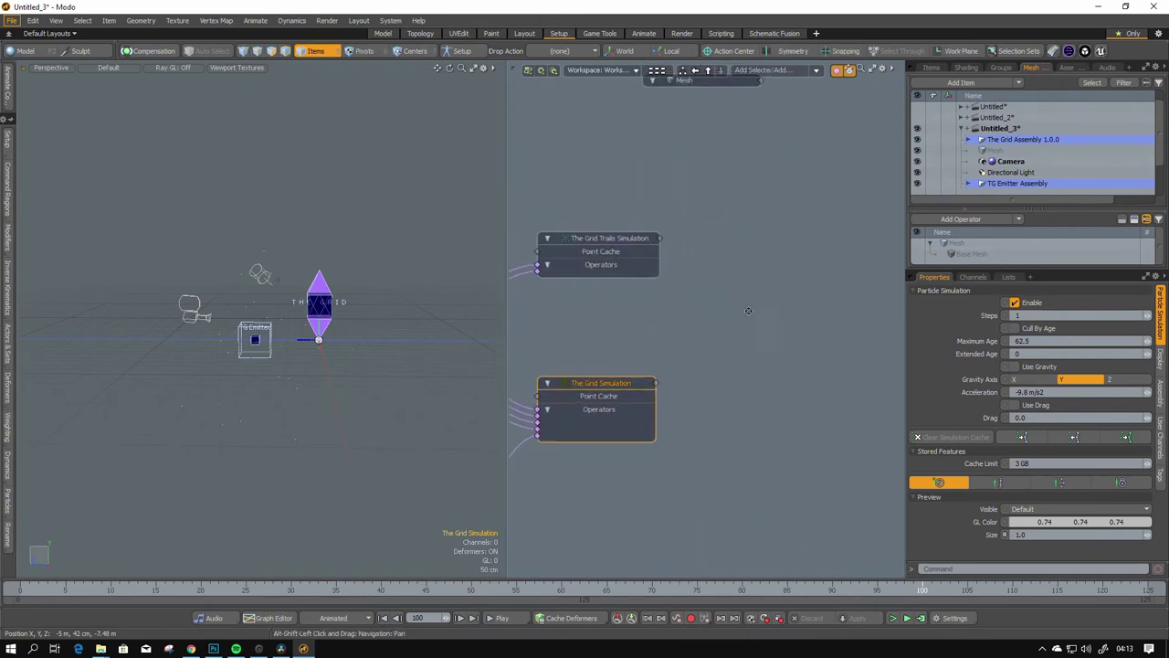
middle_drag(704, 322, 764, 275)
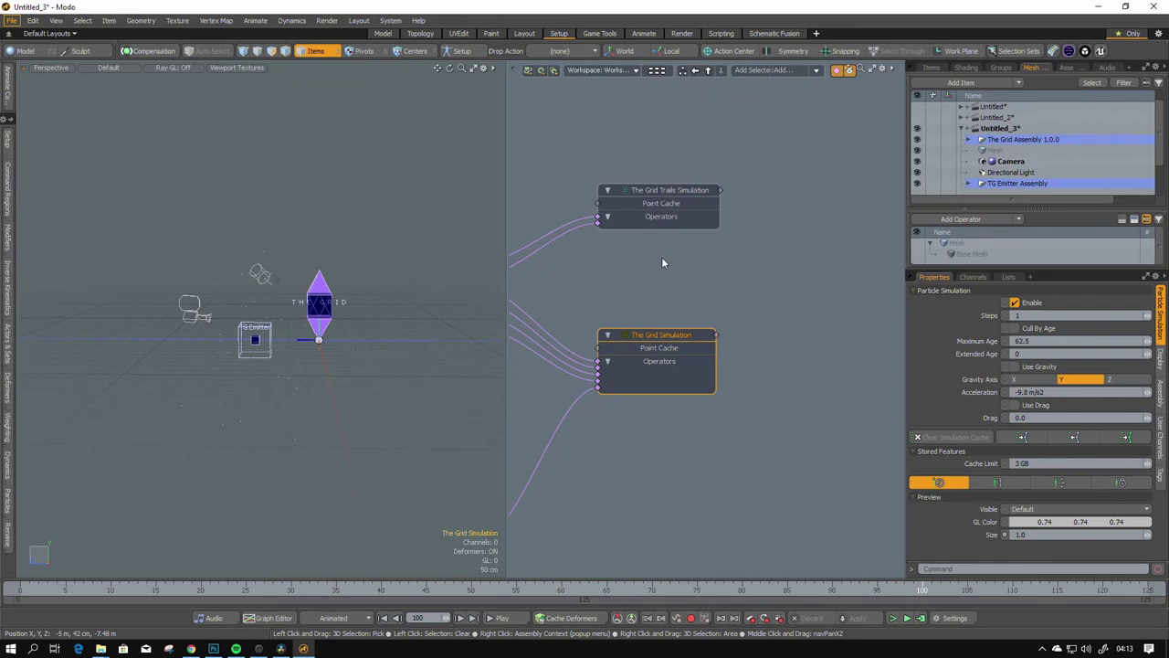
mouse_move(720, 339)
alt+shift+mouse_down()
mouse_move(735, 318)
mouse_move(732, 355)
alt+shift+mouse_up()
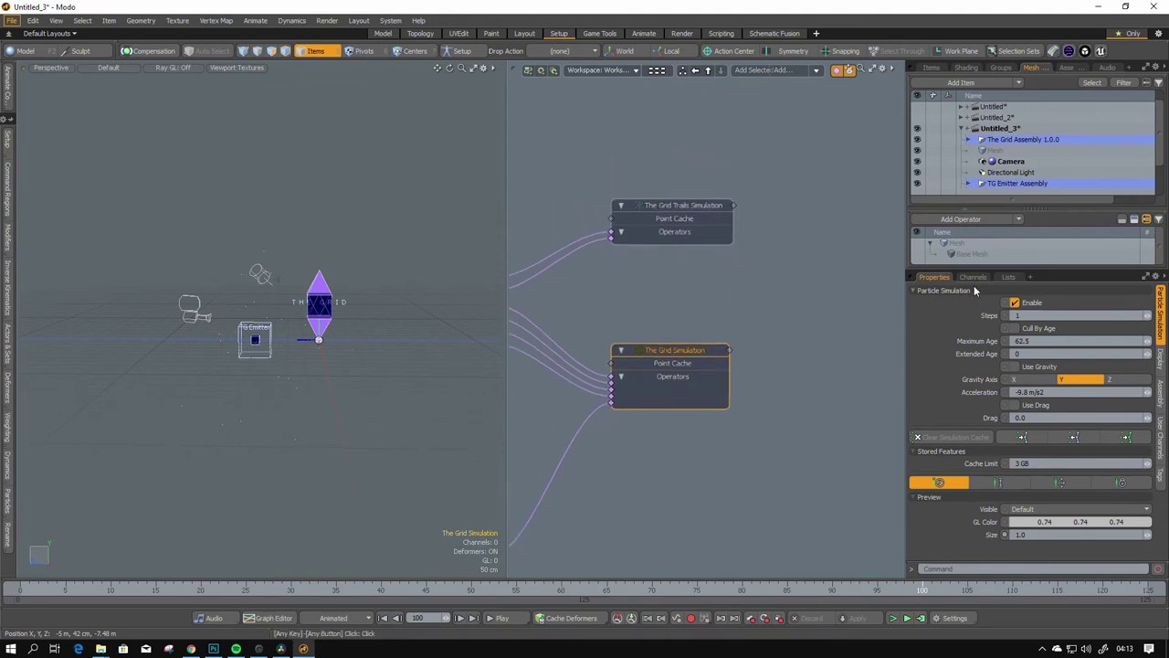
drag(1018, 267, 1018, 219)
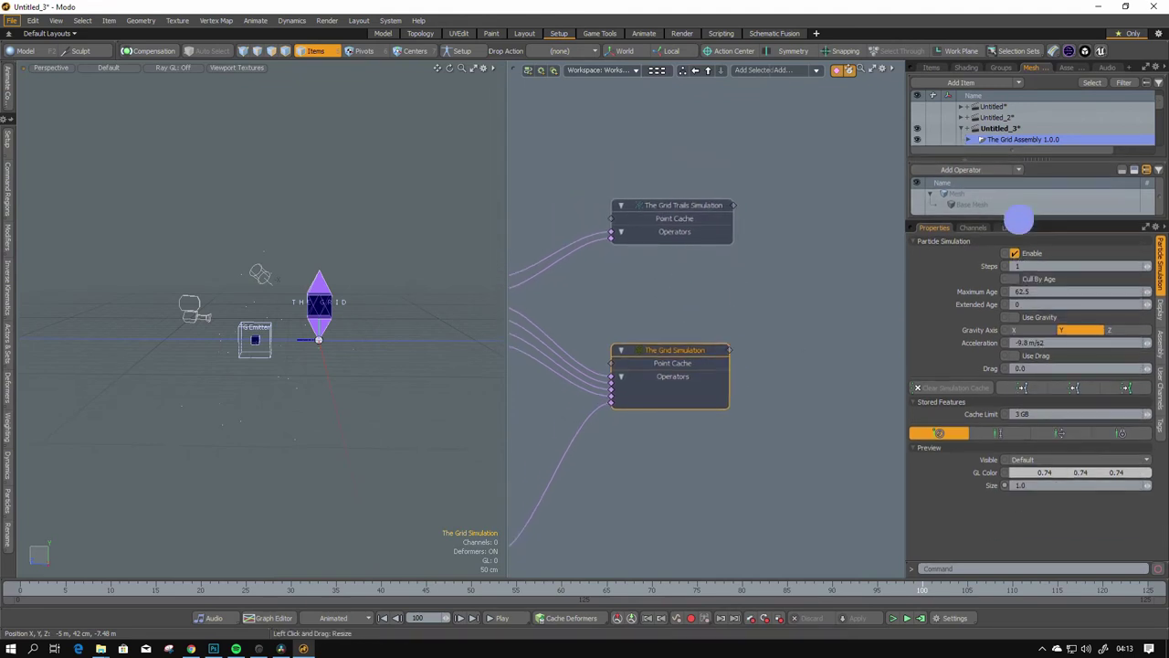
alt+shift+drag(802, 329, 739, 294)
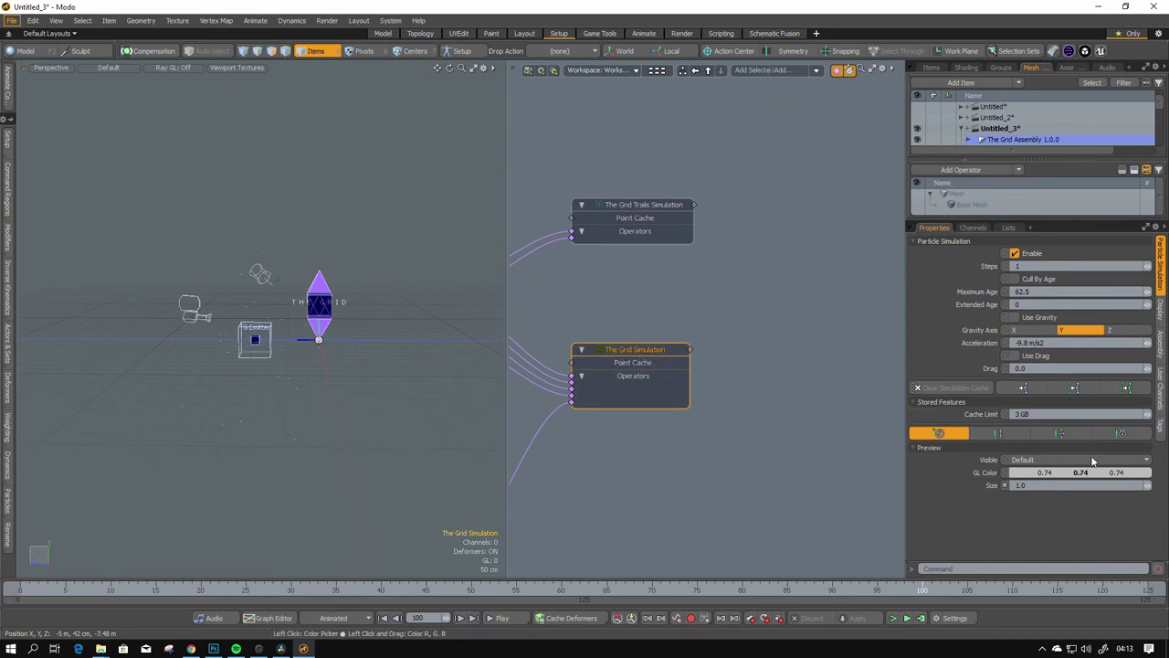
Step: Convert the particle paths of The Grid Simulation into a polyline mesh
click(631, 300)
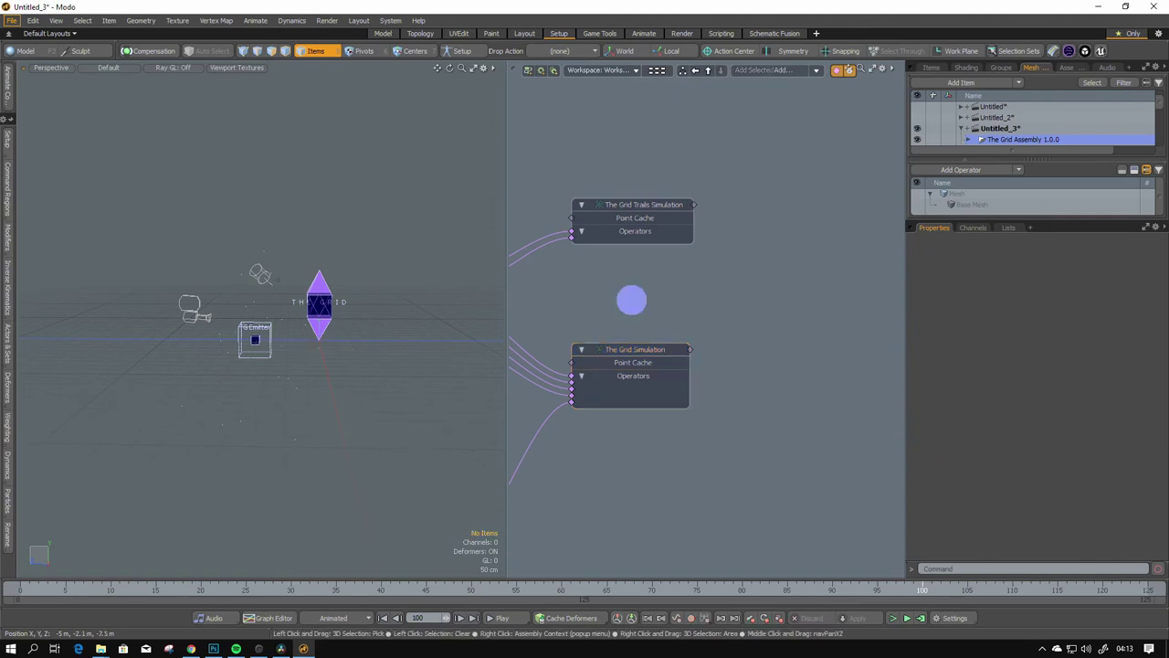
click(637, 362)
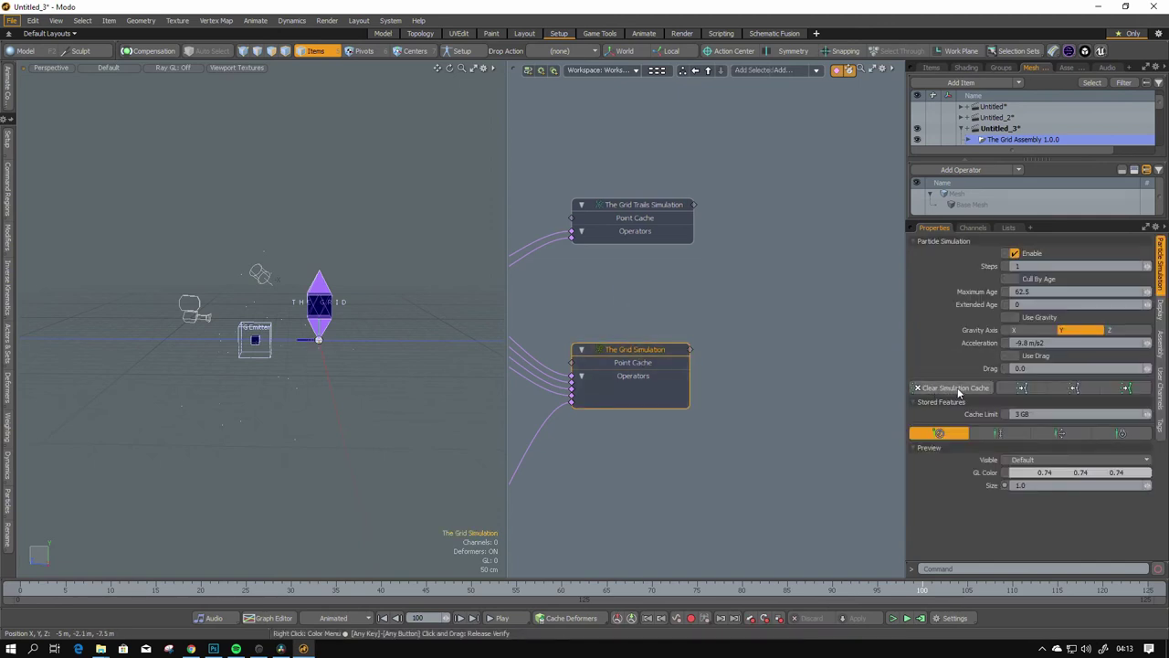
click(1023, 391)
alt+drag(393, 311, 301, 512)
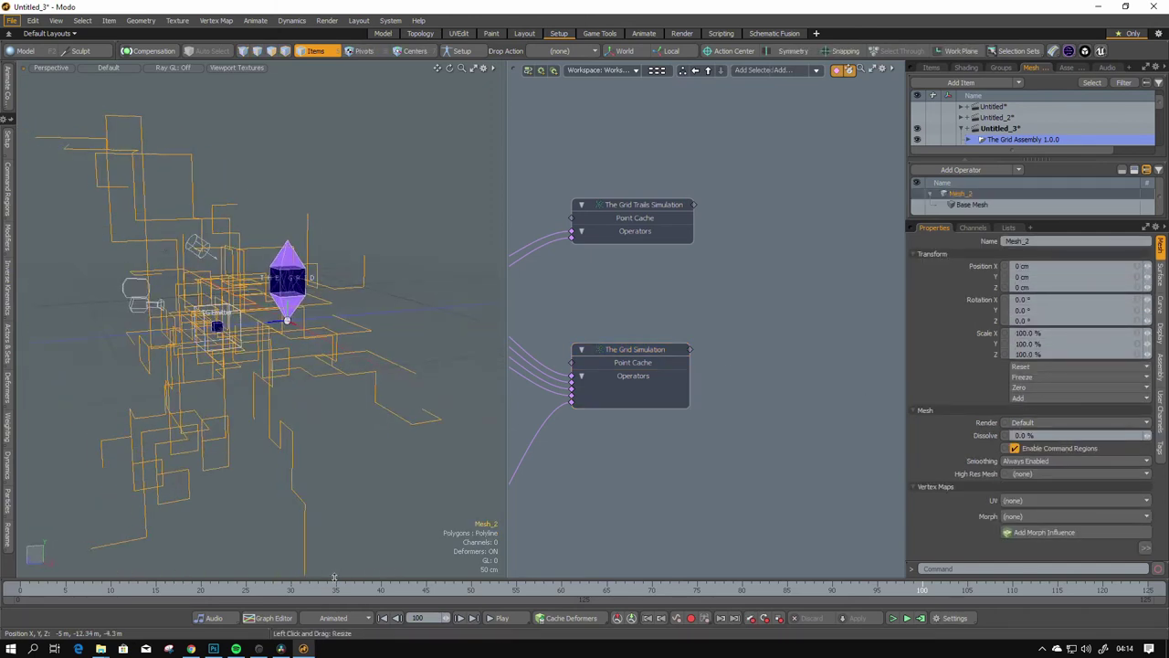
Step: Display the vertices in the 3D viewport and inspect the points along the new polyline mesh
mouse_move(428, 366)
alt+mouse_down()
mouse_move(344, 431)
mouse_move(444, 509)
mouse_move(374, 334)
mouse_move(337, 332)
mouse_move(322, 282)
alt+mouse_up()
key(ctrl+3)
click(374, 318)
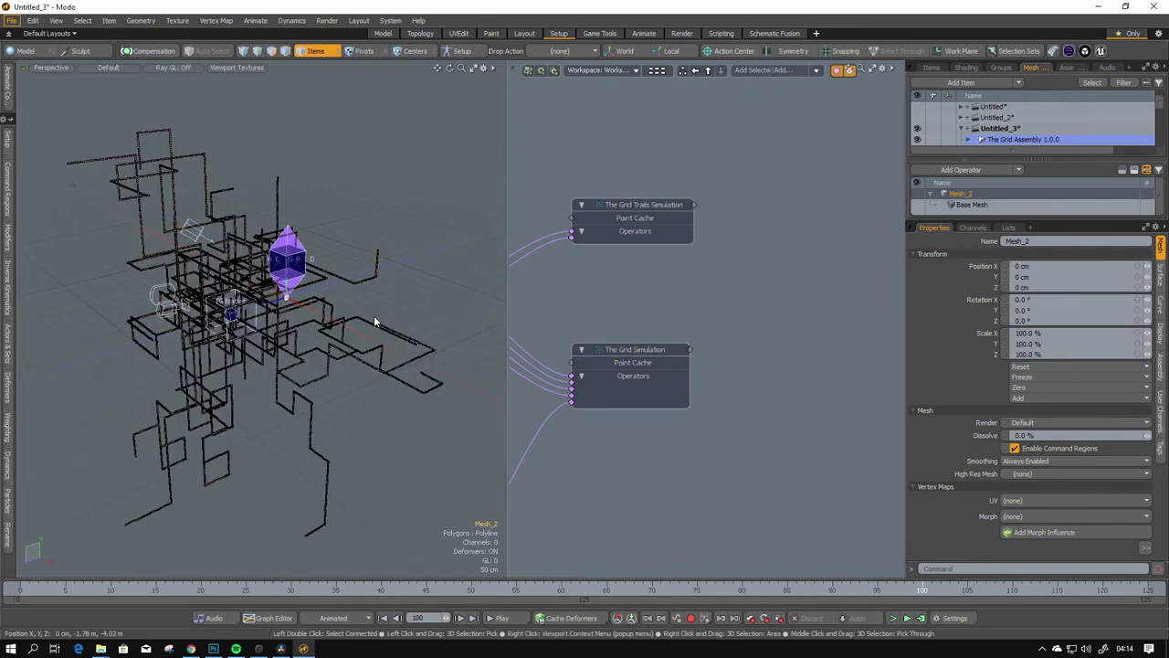
ctrl+alt+drag(190, 192, 214, 198)
alt+drag(266, 271, 338, 364)
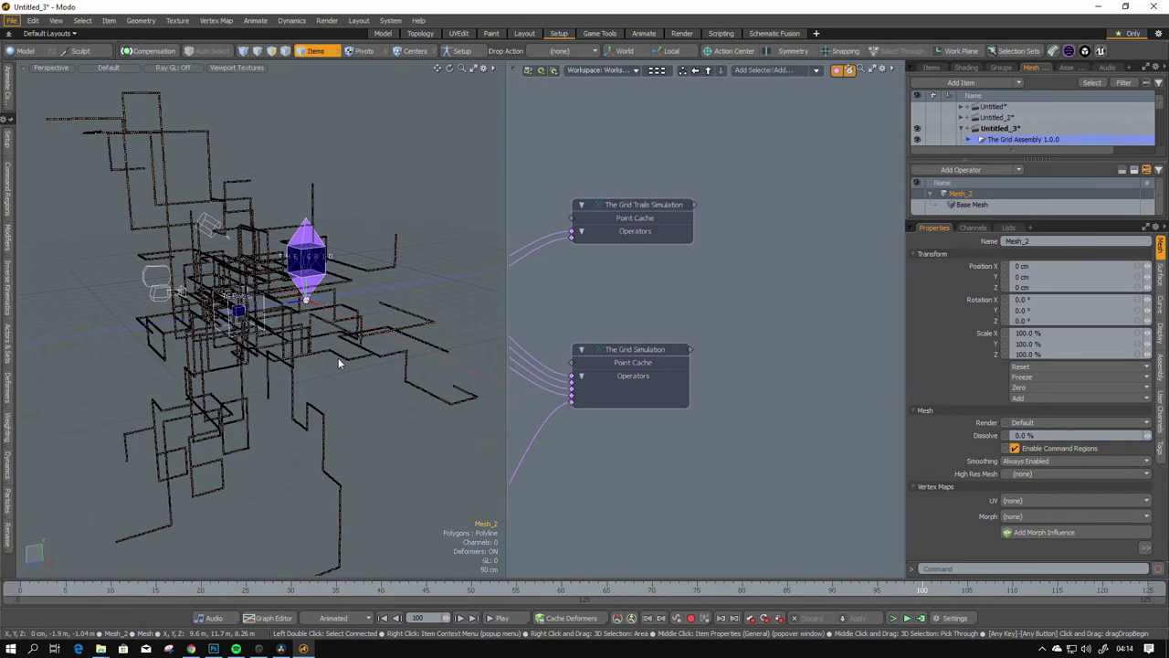
alt+drag(370, 306, 322, 378)
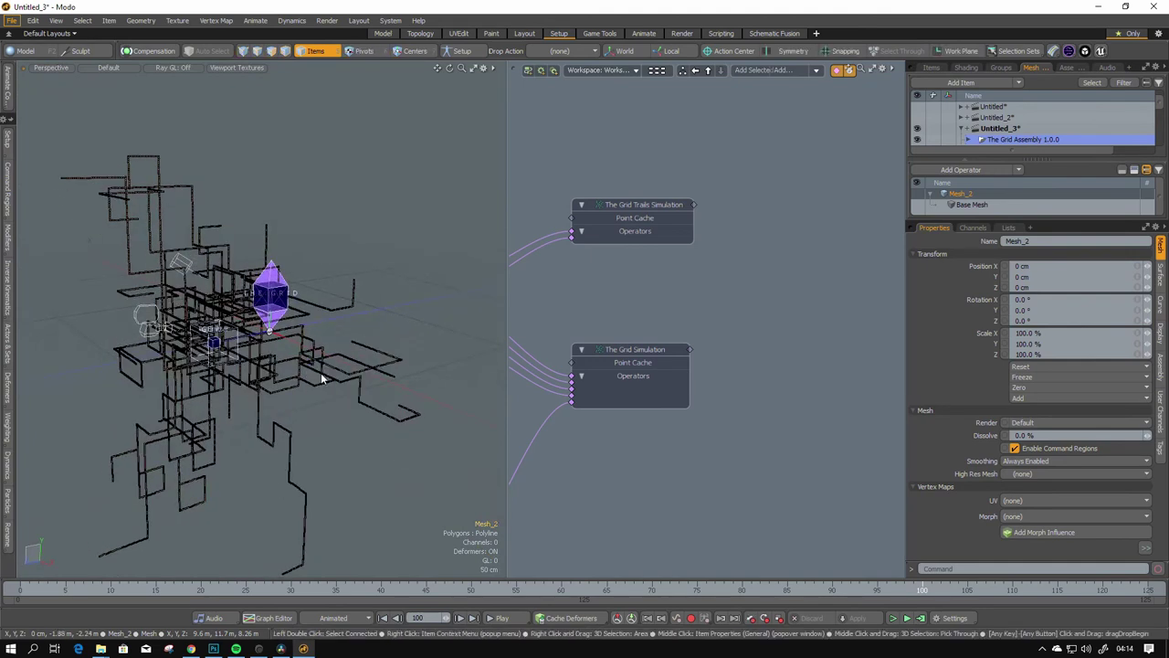
alt+drag(426, 377, 350, 389)
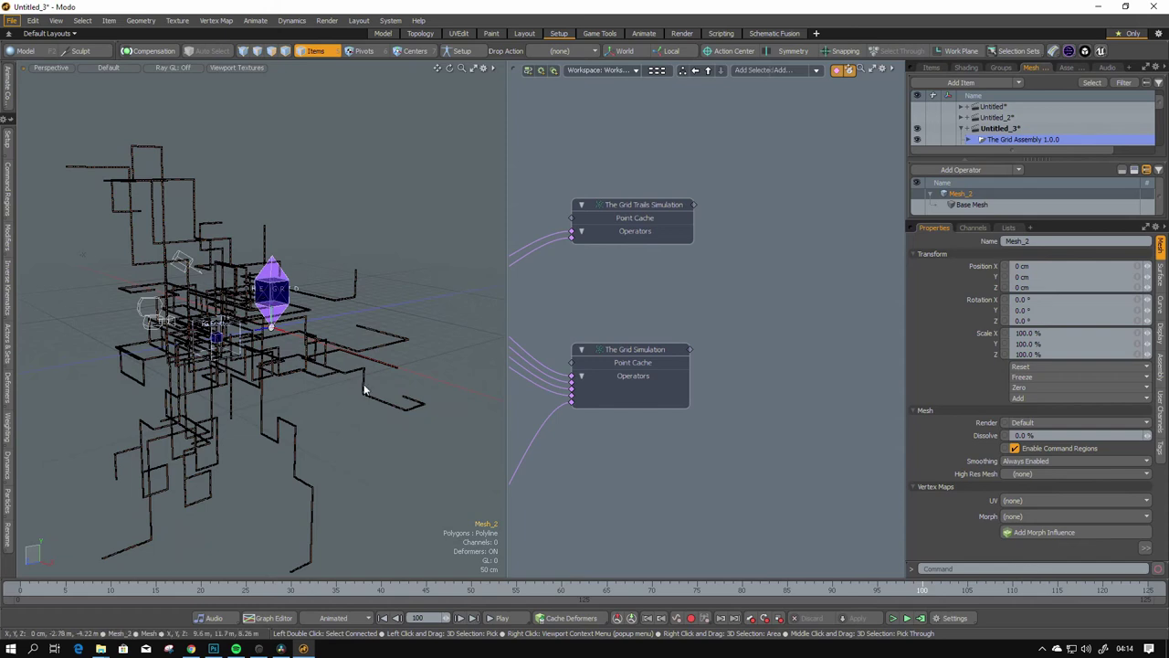
Step: Move the TG Optimizer node up near the simulation nodes in the schematic and enlarge the item list area
scroll(764, 380, down, 5)
alt+drag(731, 339, 645, 280)
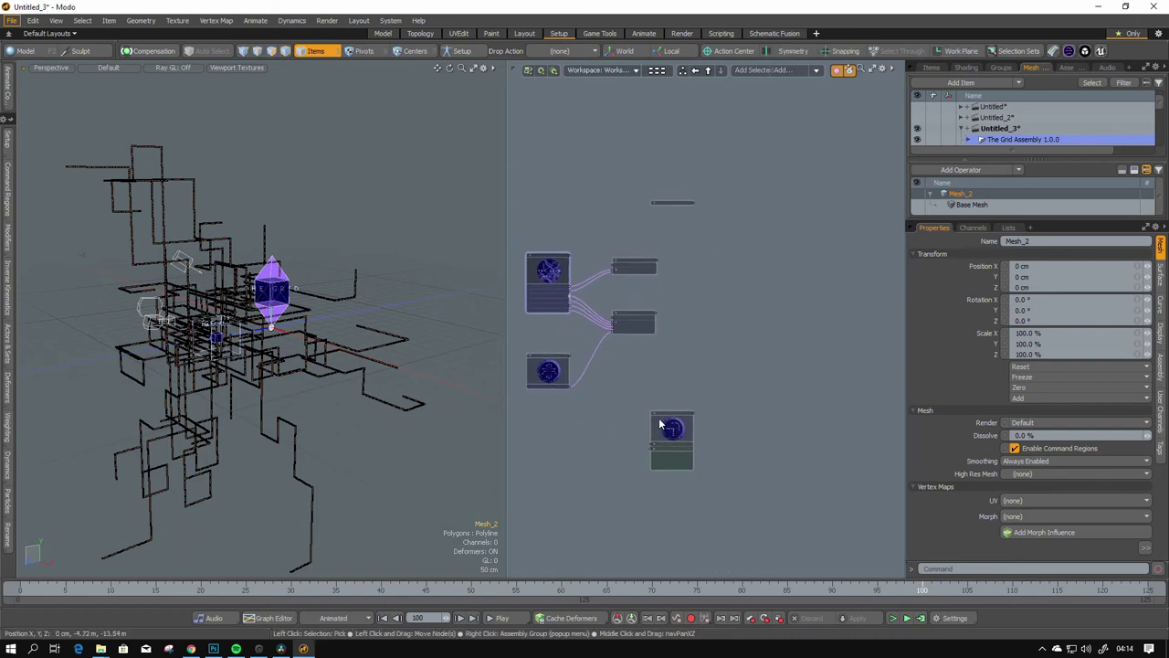
drag(667, 419, 740, 265)
scroll(734, 274, up, 5)
alt+drag(351, 336, 394, 348)
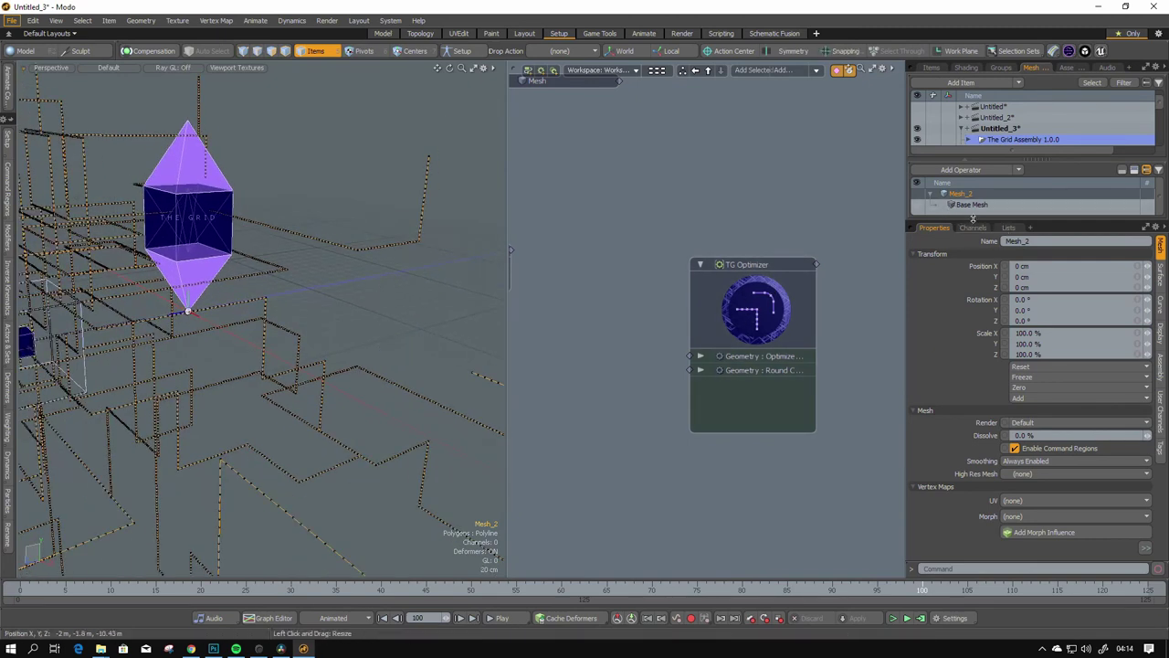
drag(972, 219, 972, 369)
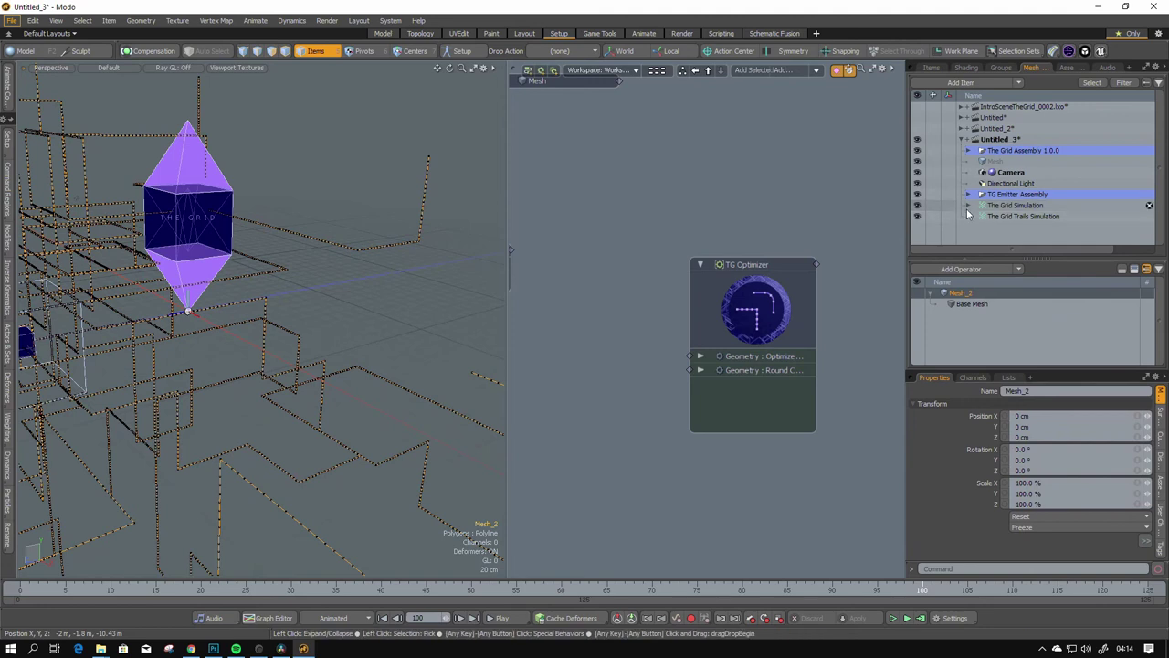
Step: Expand The Grid Simulation in the item list, add its Mesh_2 item to the schematic, and place TG Optimizer beside it
scroll(678, 292, down, 3)
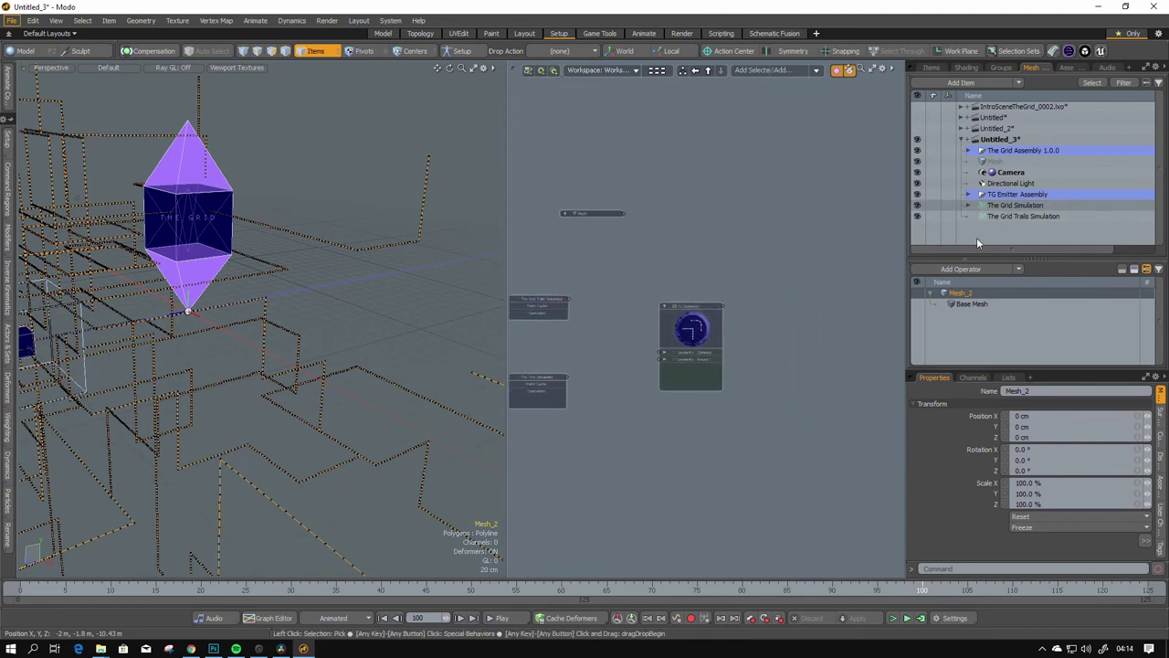
click(969, 205)
drag(1008, 218, 702, 272)
scroll(692, 277, up, 3)
drag(681, 331, 829, 317)
click(655, 274)
Step: Connect Mesh_2 to TG Optimizer's Optimize and Round Corners geometry inputs and inspect the points on the polylines
drag(720, 253, 777, 398)
drag(627, 295, 774, 411)
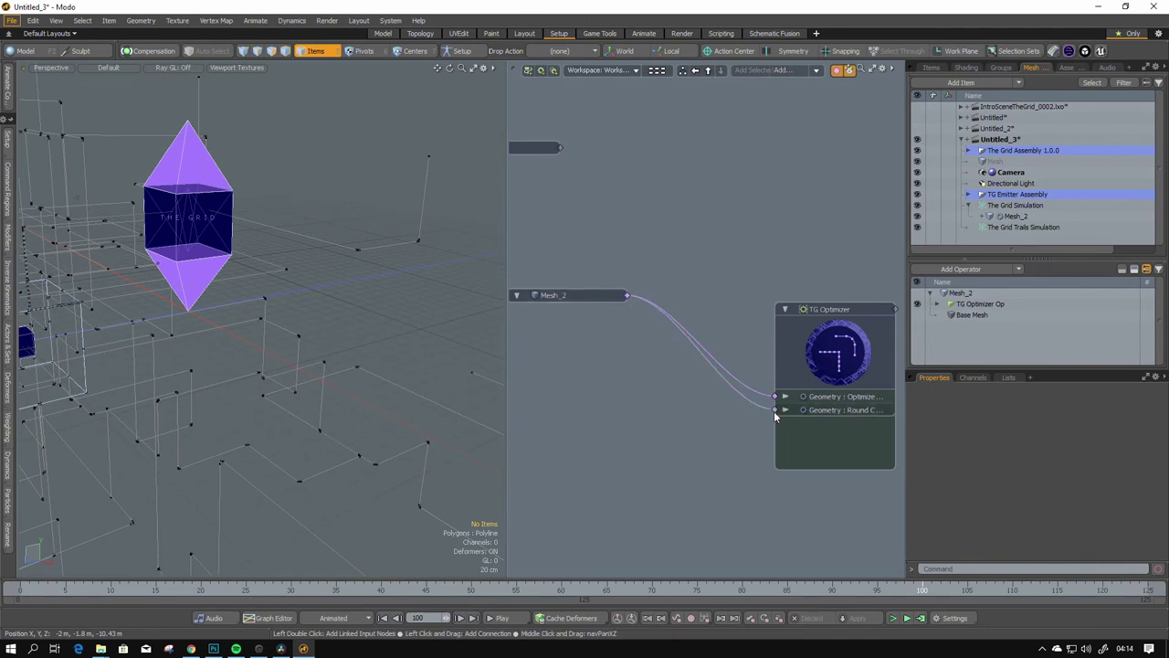
ctrl+alt+drag(246, 331, 337, 325)
ctrl+alt+drag(416, 361, 208, 402)
ctrl+alt+drag(198, 322, 294, 318)
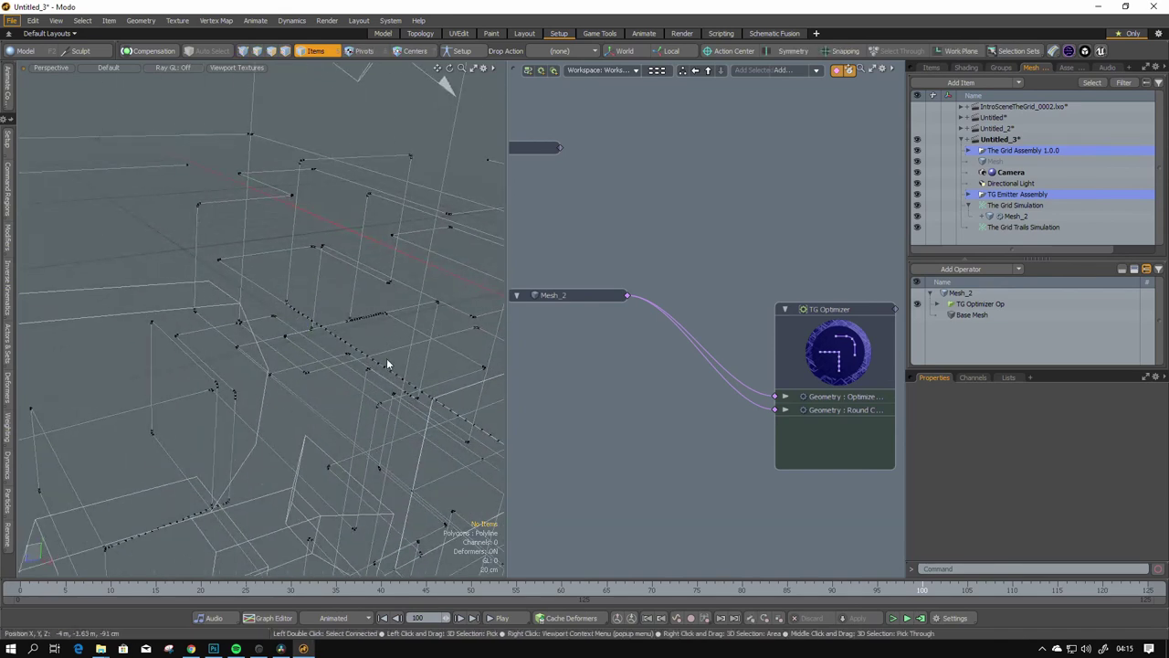
Step: Open the settings of the TG Optimizer Op on Mesh_2 and switch off Prevent line disappearing
click(977, 303)
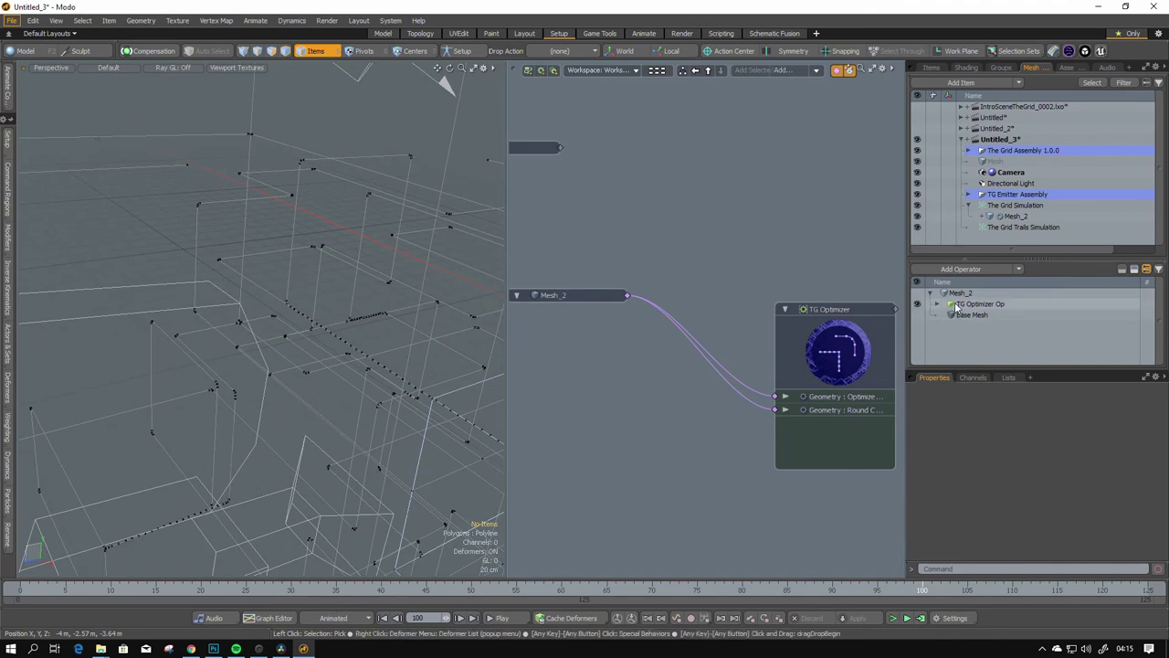
click(1038, 444)
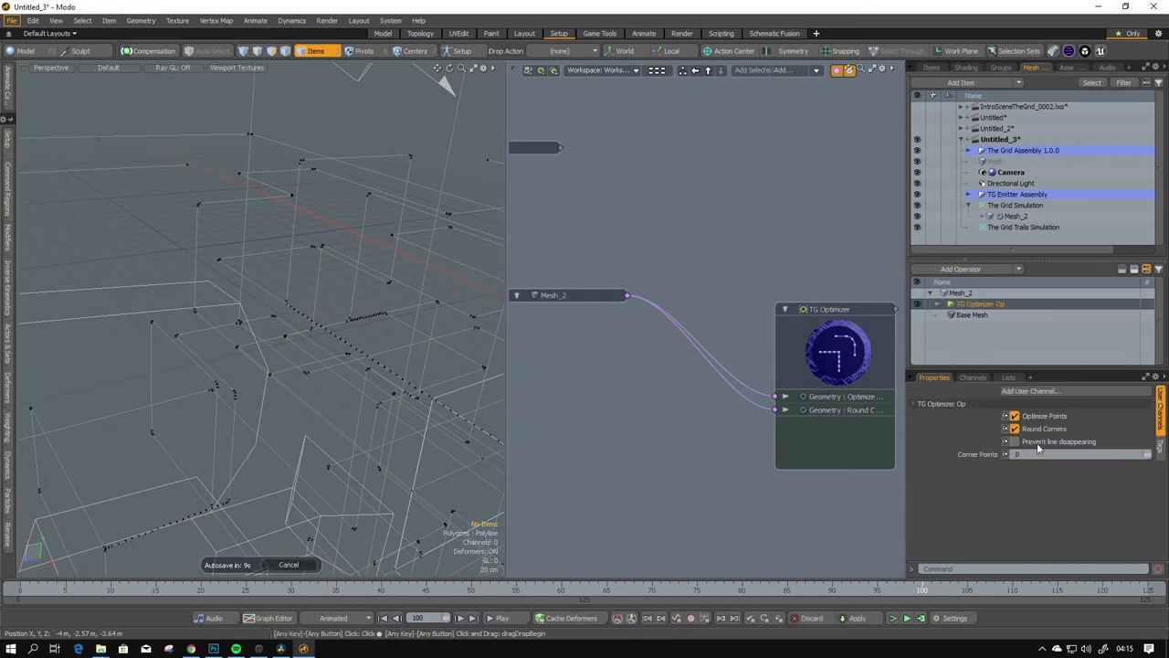
Step: Compare the polylines with Round Corners on and off in the TG Optimizer Op, leaving it off and Optimize Points on
scroll(340, 366, down, 4)
alt+drag(365, 366, 311, 408)
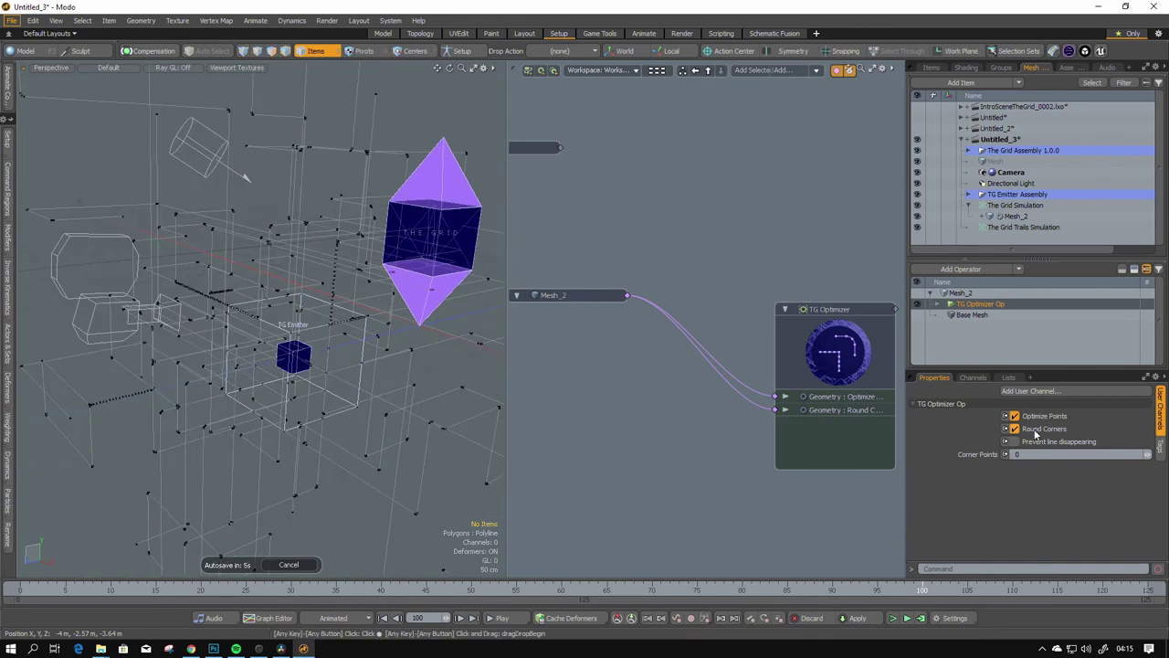
ctrl+alt+drag(215, 293, 289, 378)
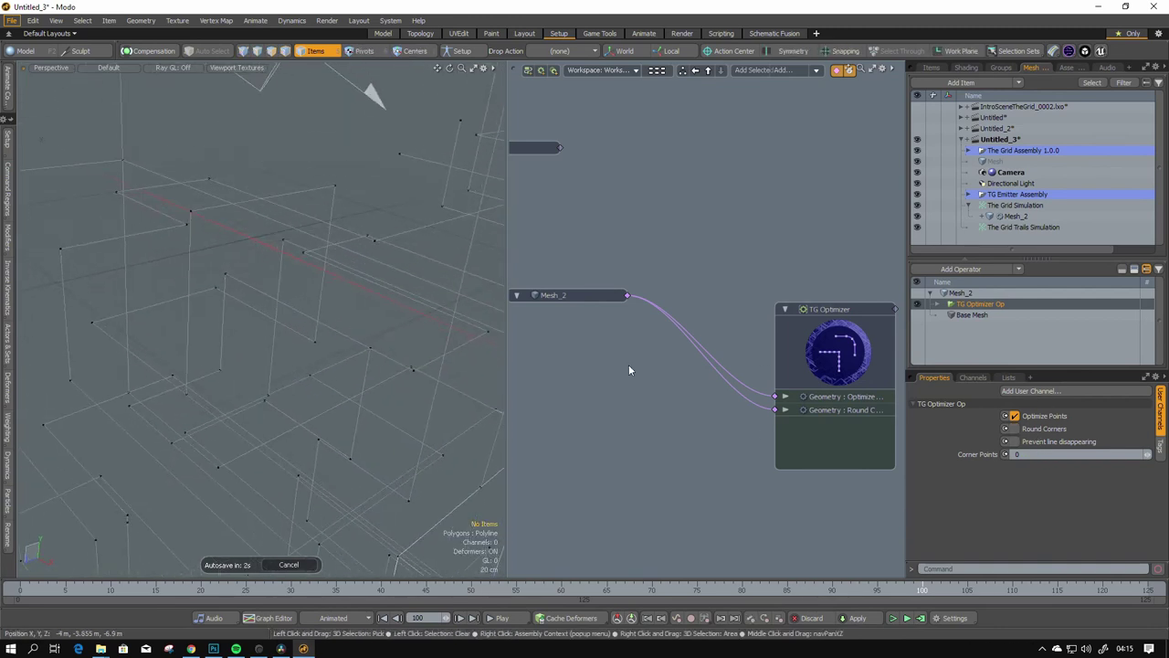
click(1035, 434)
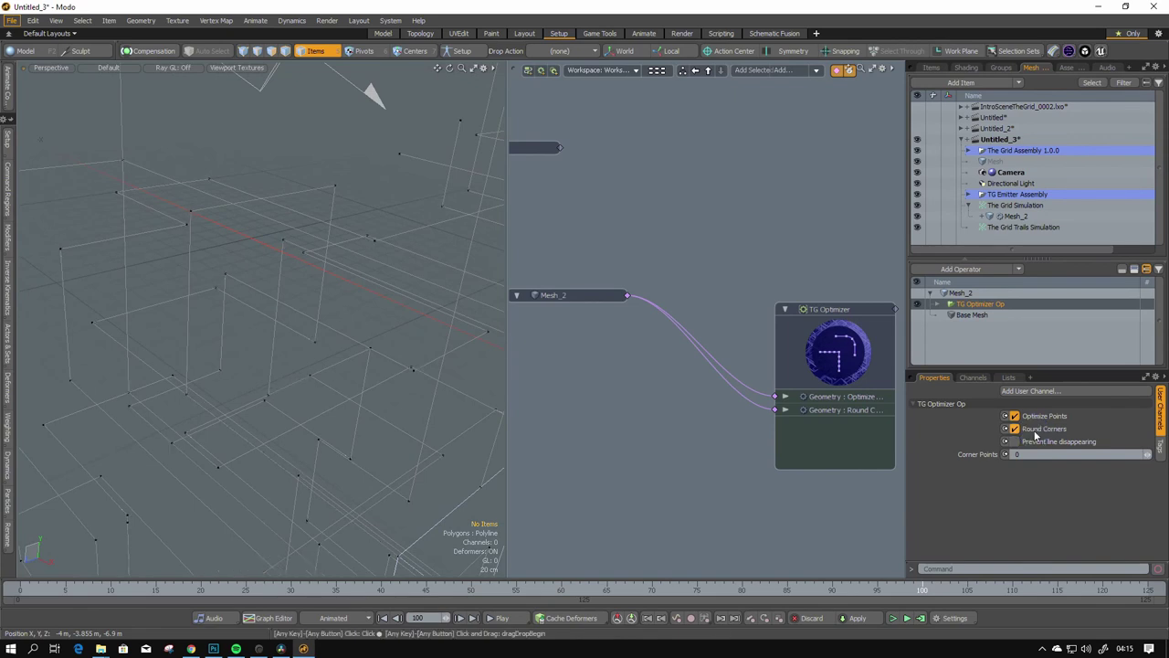
click(1035, 419)
click(1035, 418)
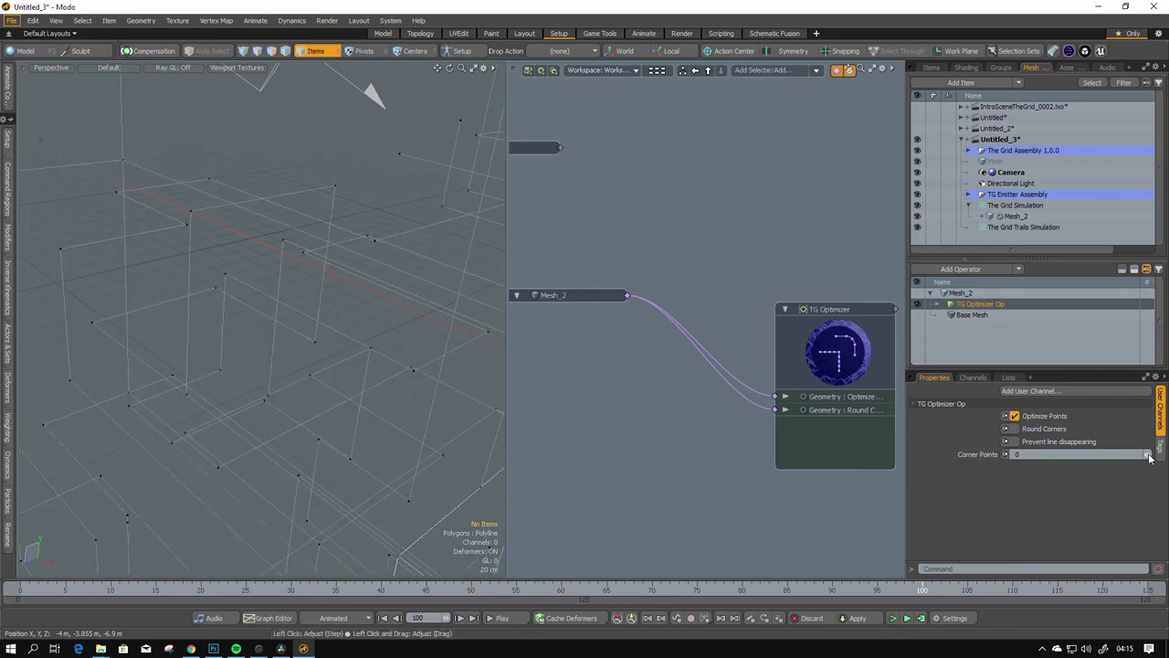
Step: Set the TG Optimizer Op's Corner Points to 1 and inspect the polyline corners up close
scroll(306, 253, up, 3)
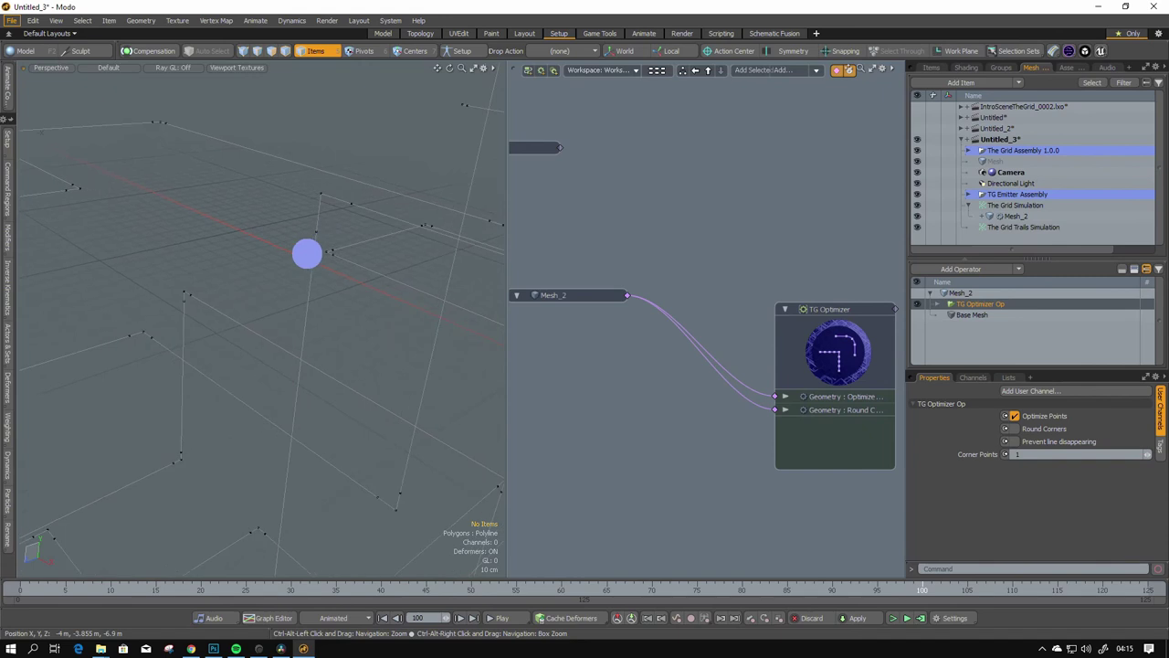
ctrl+alt+drag(354, 213, 416, 375)
ctrl+alt+drag(306, 279, 277, 384)
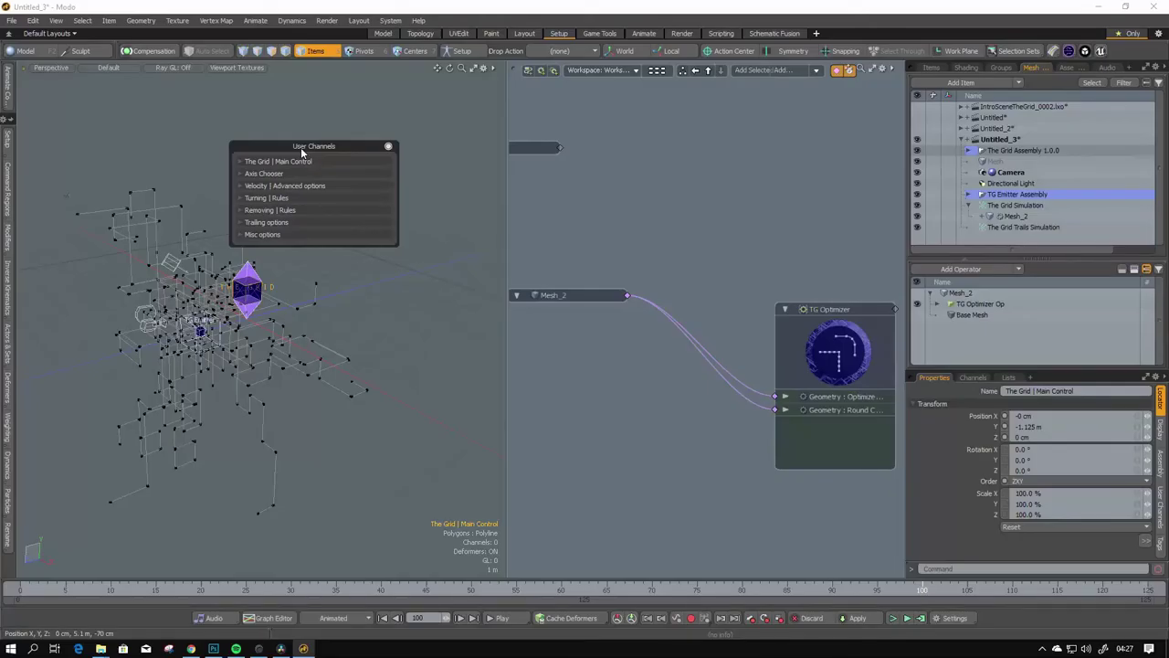
Step: Review The Grid Main Control user channels, covering axis chooser, velocity, turning rules, removing rules, trailing and misc options
click(286, 161)
click(308, 277)
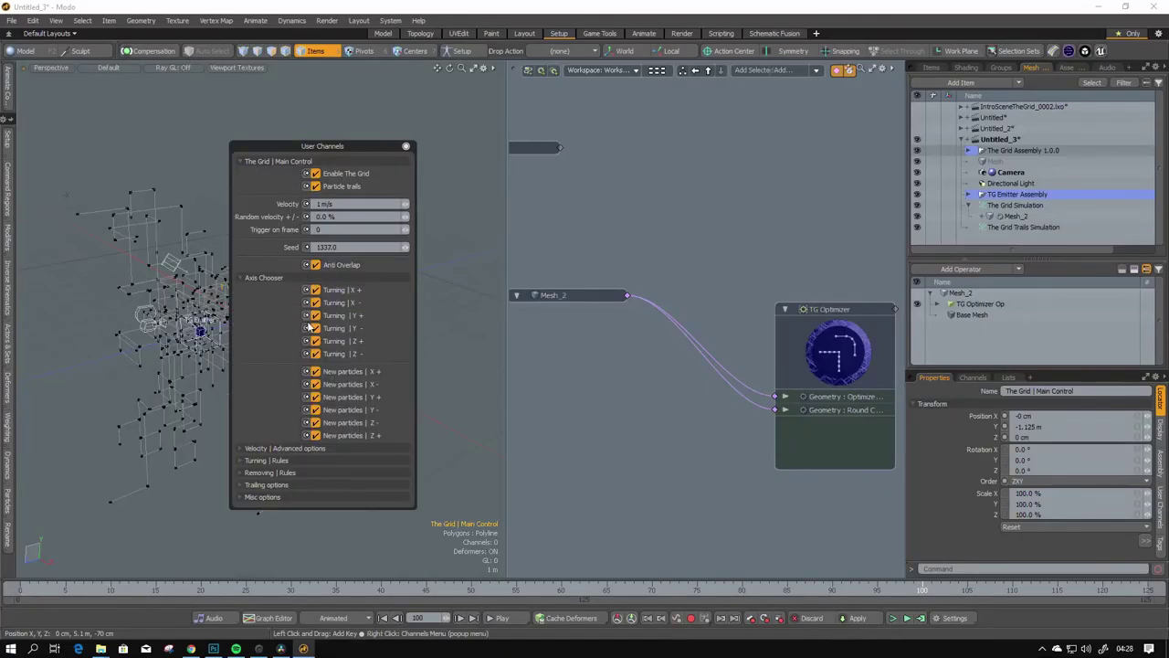
click(304, 448)
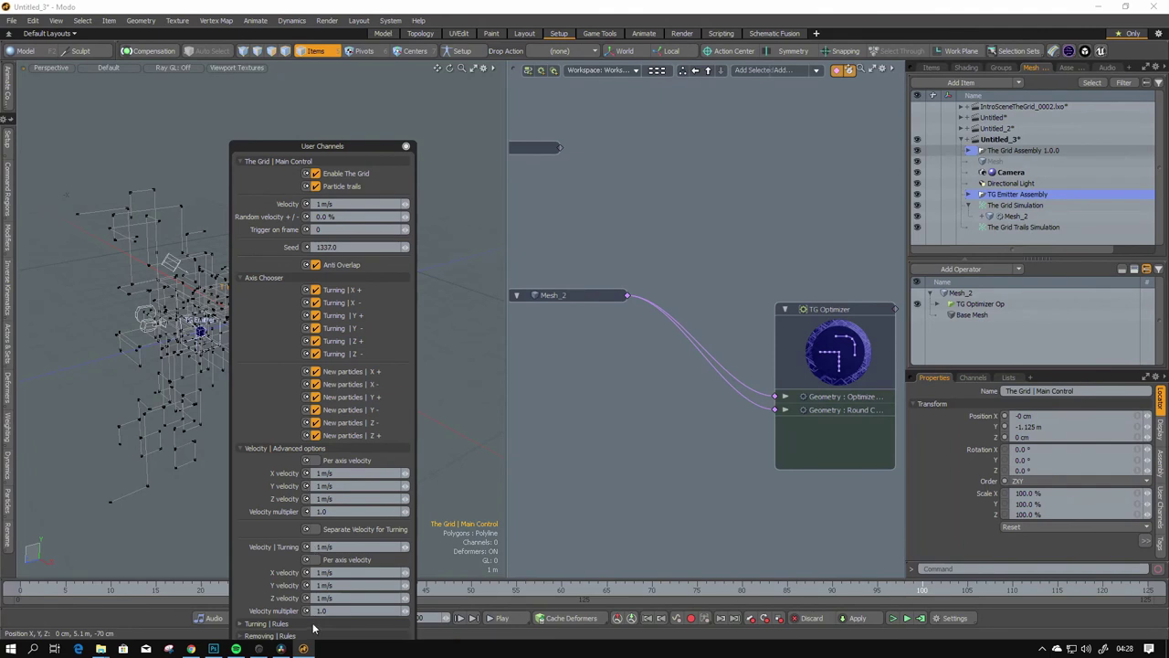
click(312, 624)
click(187, 599)
click(182, 153)
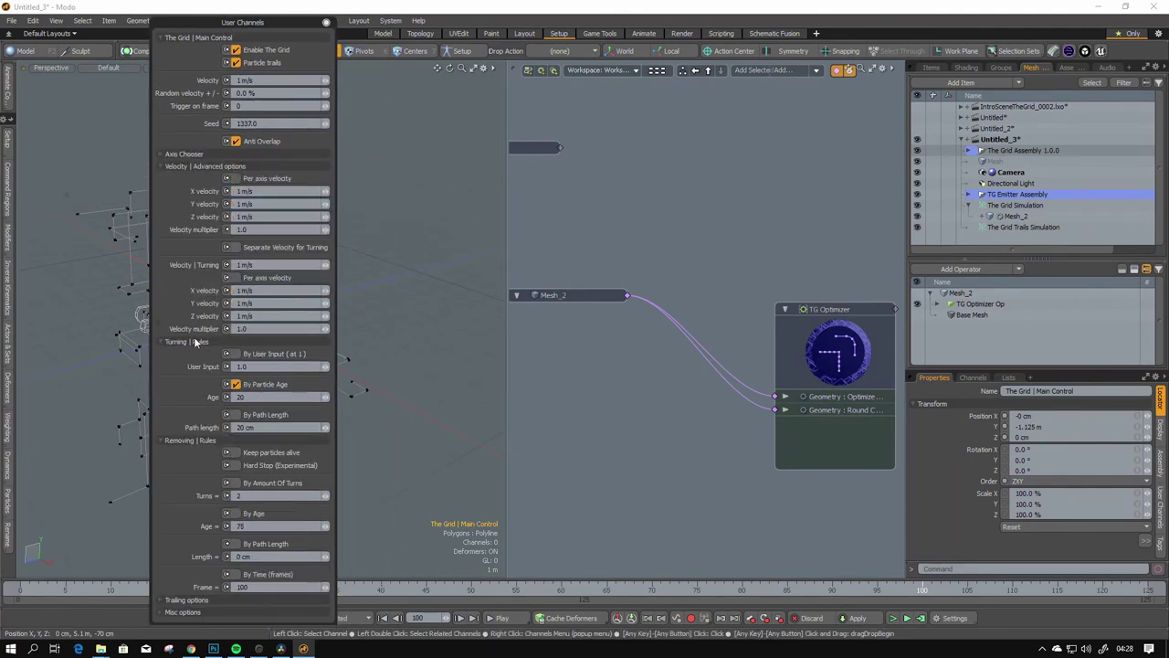
click(207, 166)
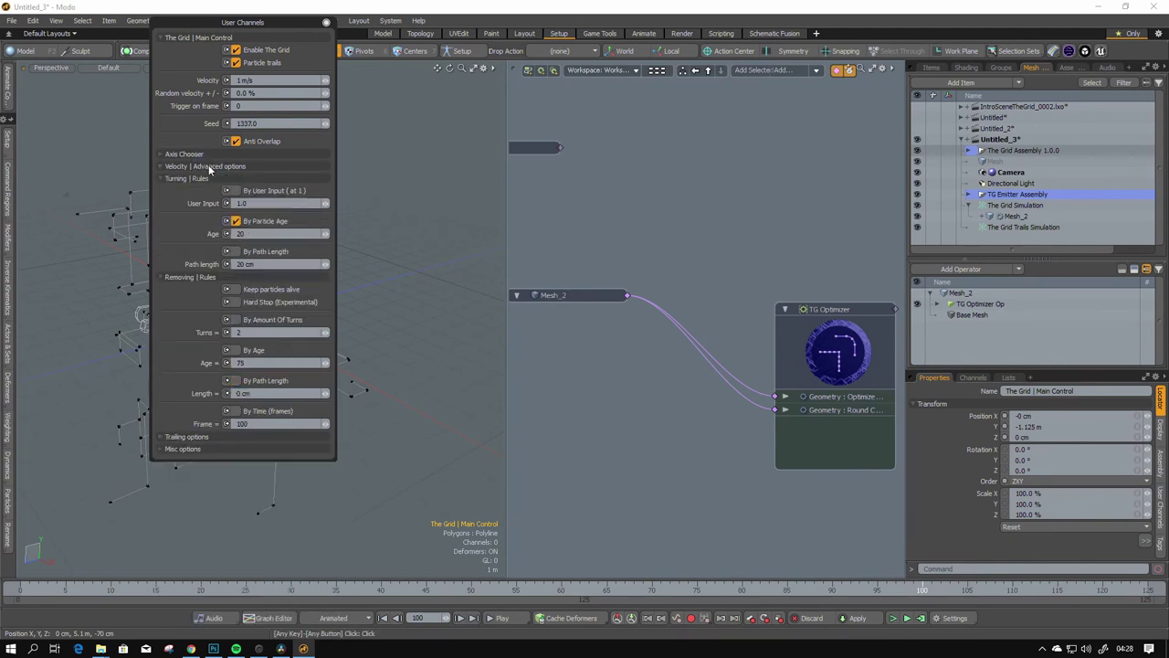
click(247, 442)
click(247, 462)
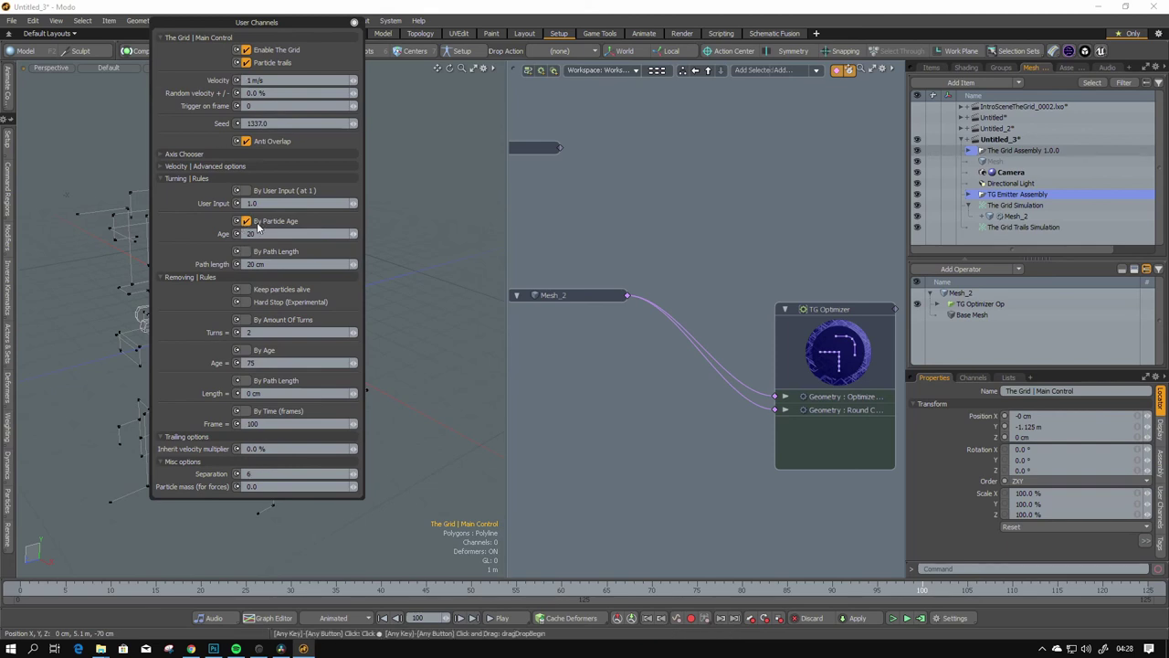
Step: View The Grid Settings options and switch to The Grid Help documentation in the web browser
click(1069, 51)
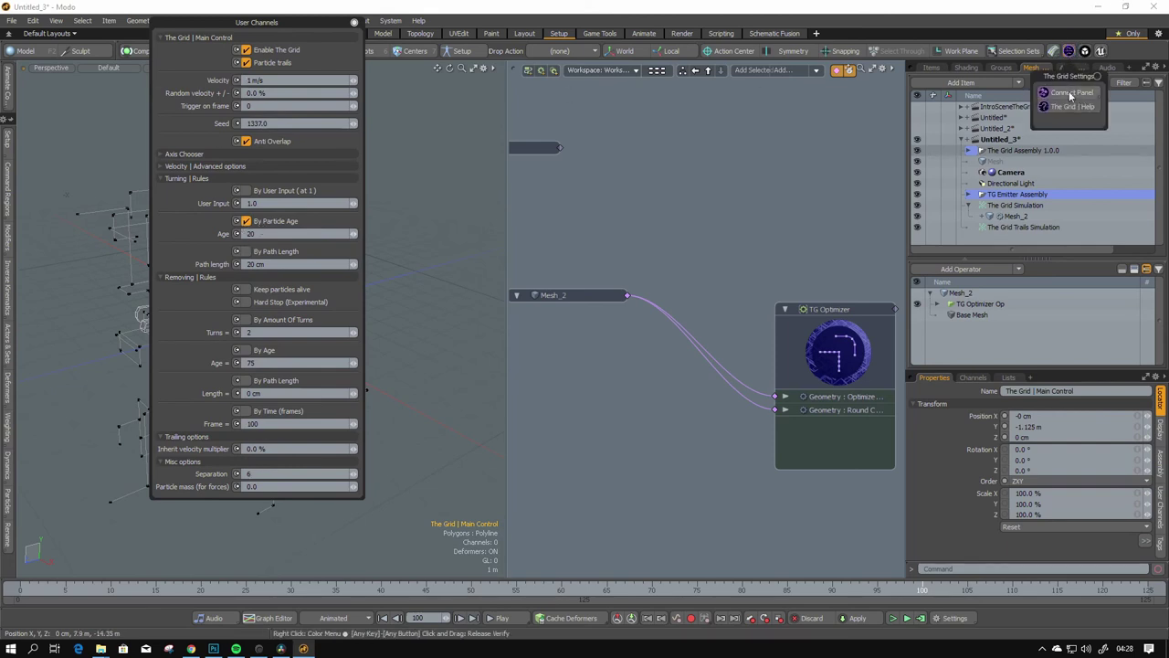
click(1119, 53)
key(alt+Tab)
key(alt+Tab)
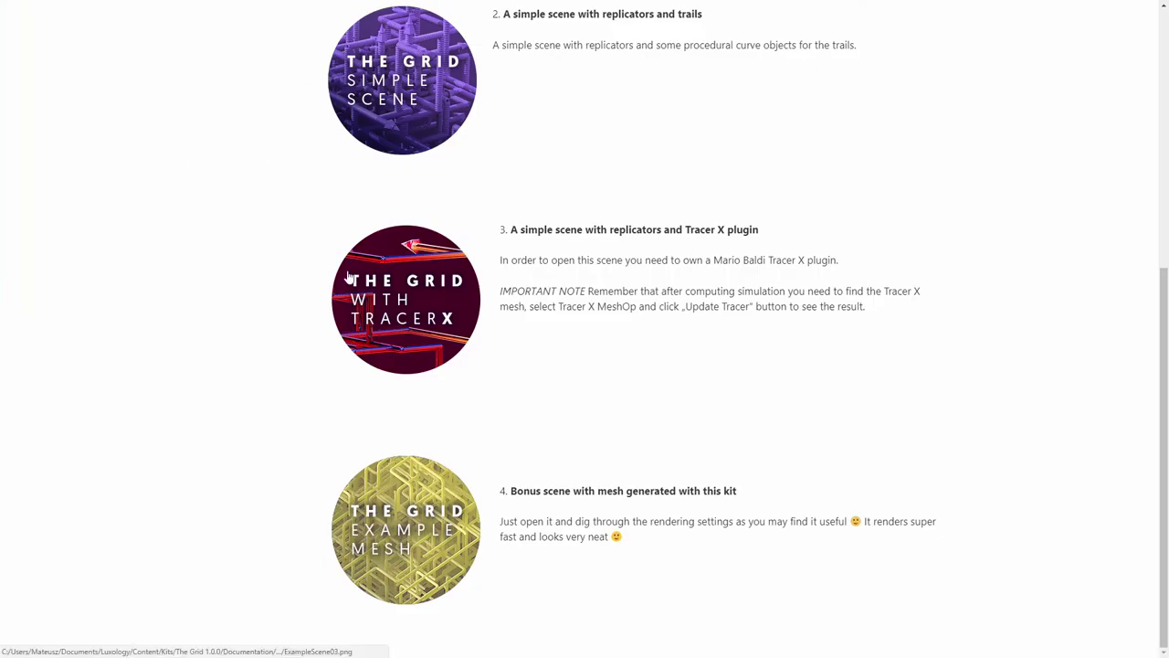
Step: Browse the help sections on kit contents, The Grid Assembly, Features and options, and Workflow tips, and follow the kit's YouTube playlist link
scroll(373, 365, up, 5)
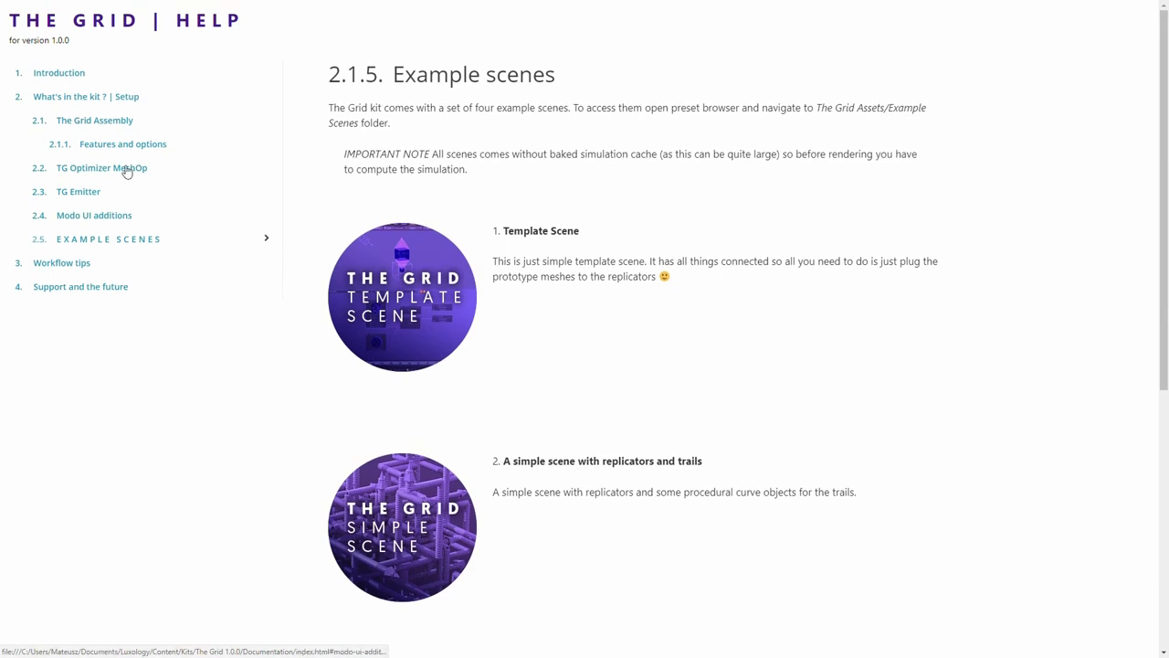
click(97, 118)
click(88, 96)
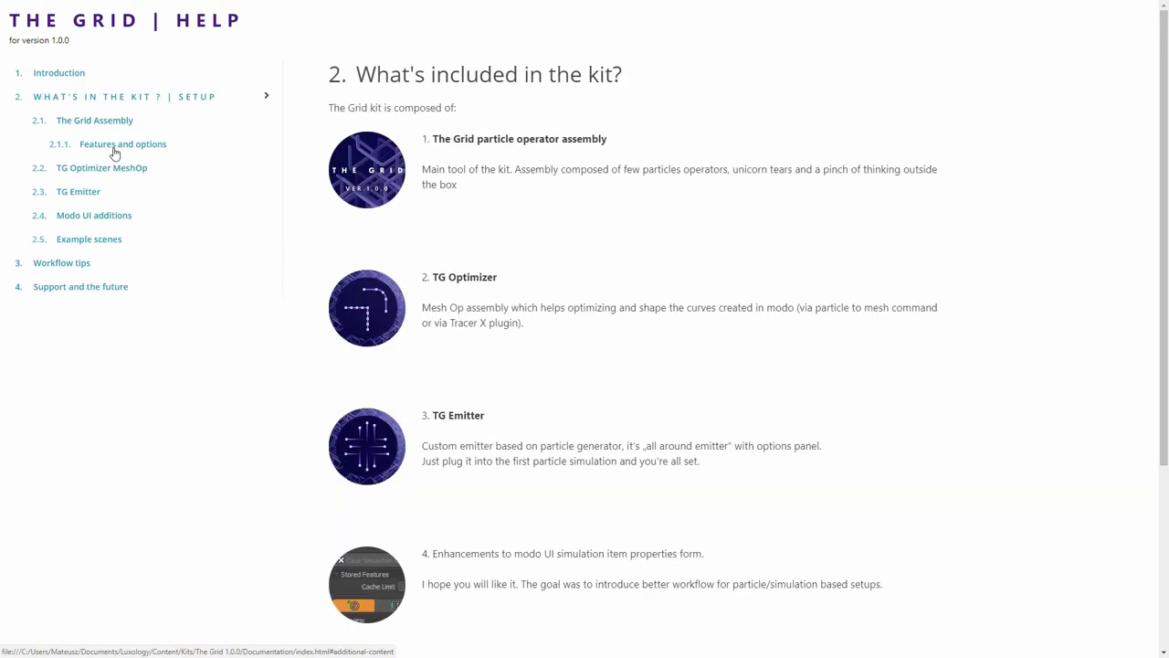
click(97, 119)
click(94, 167)
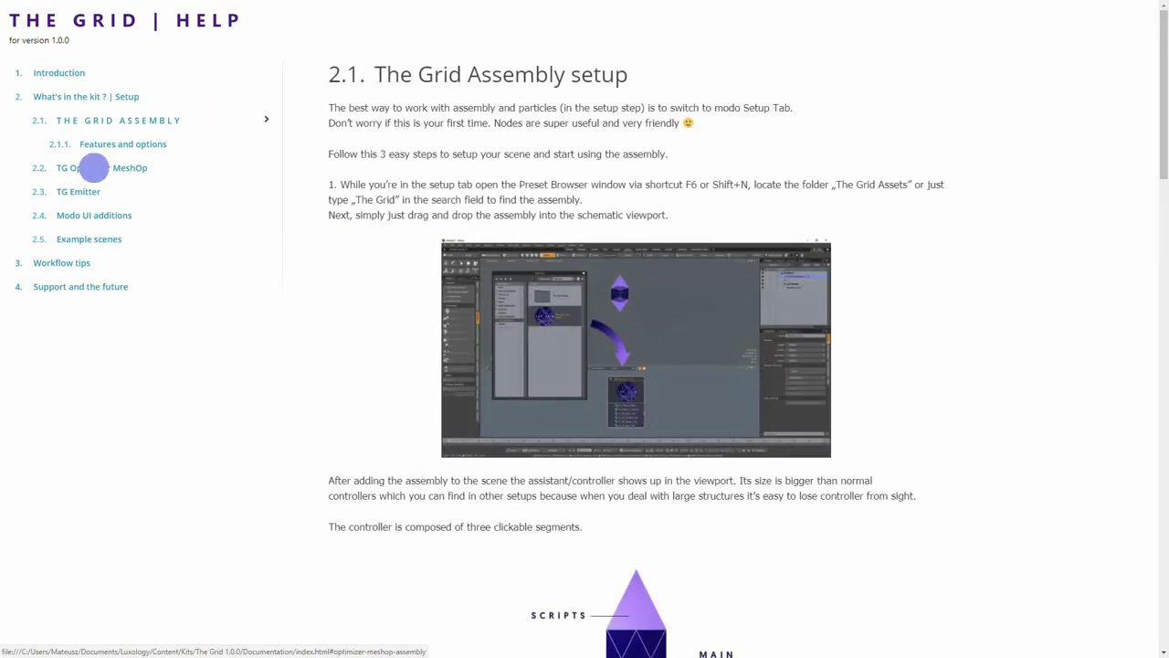
click(114, 144)
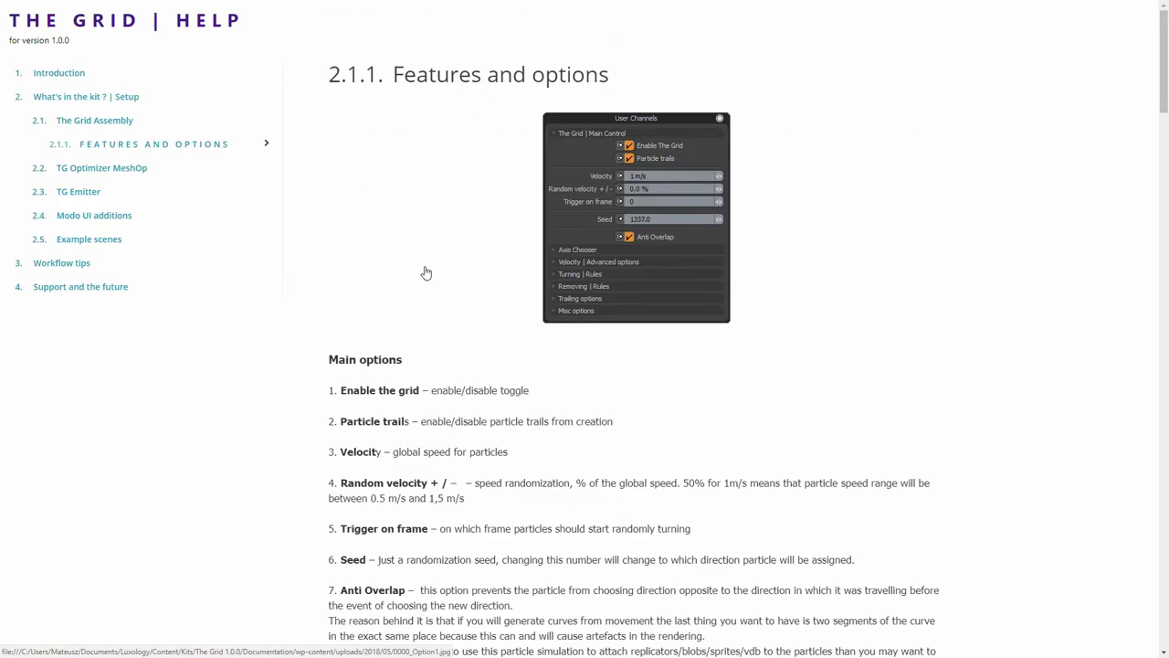
click(243, 265)
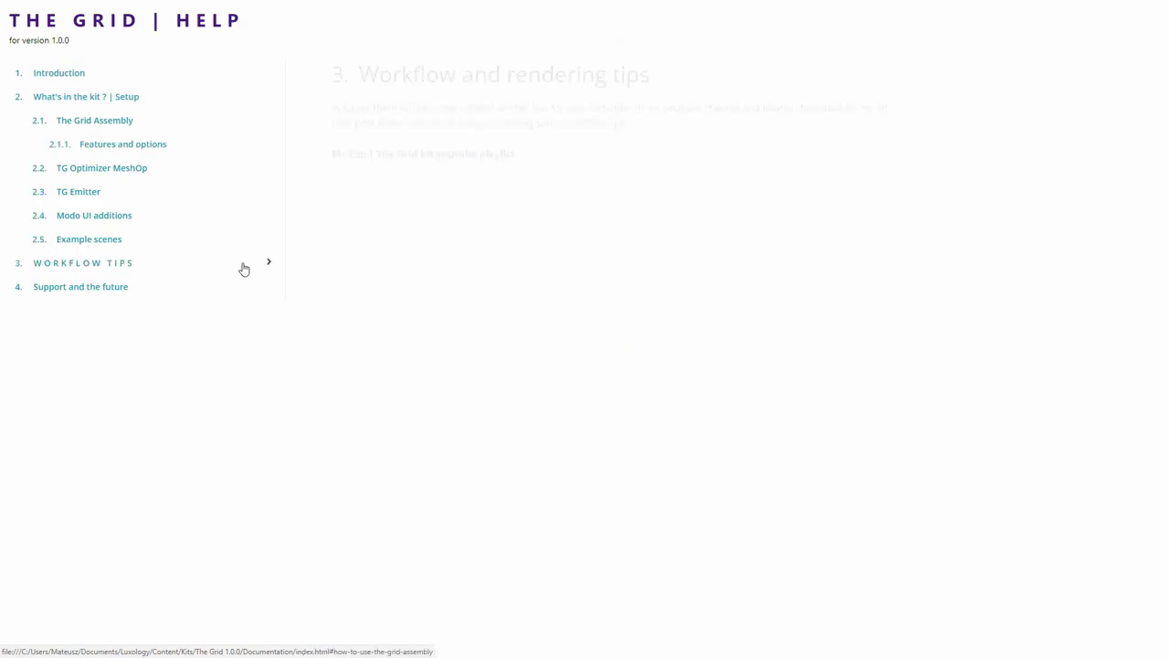
click(418, 156)
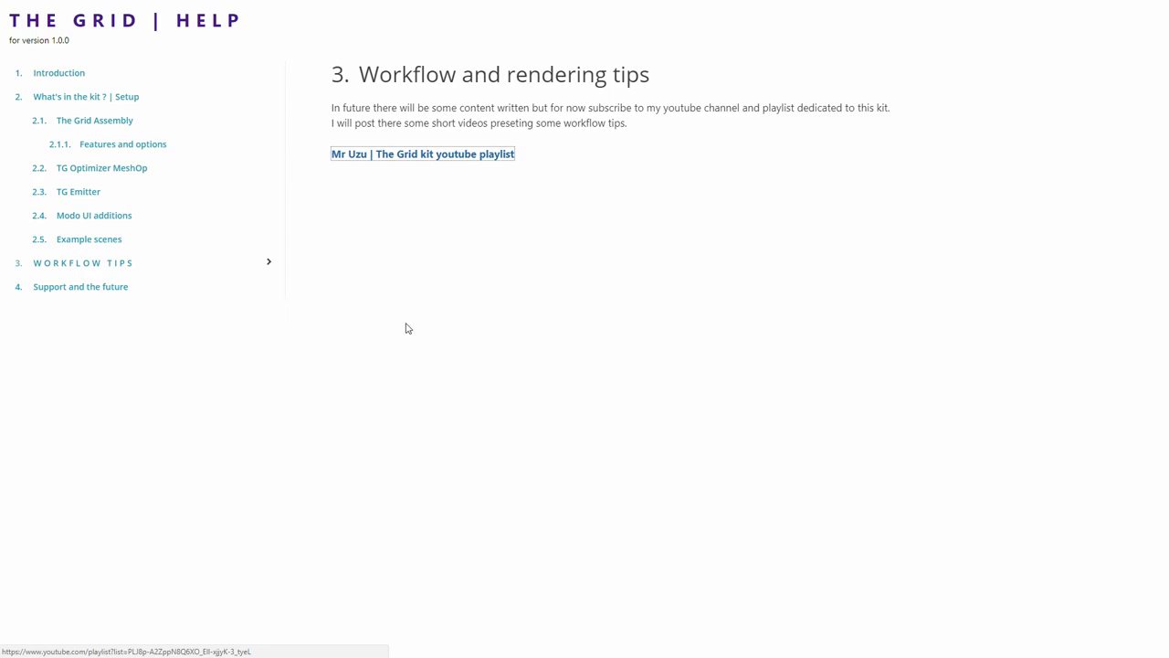